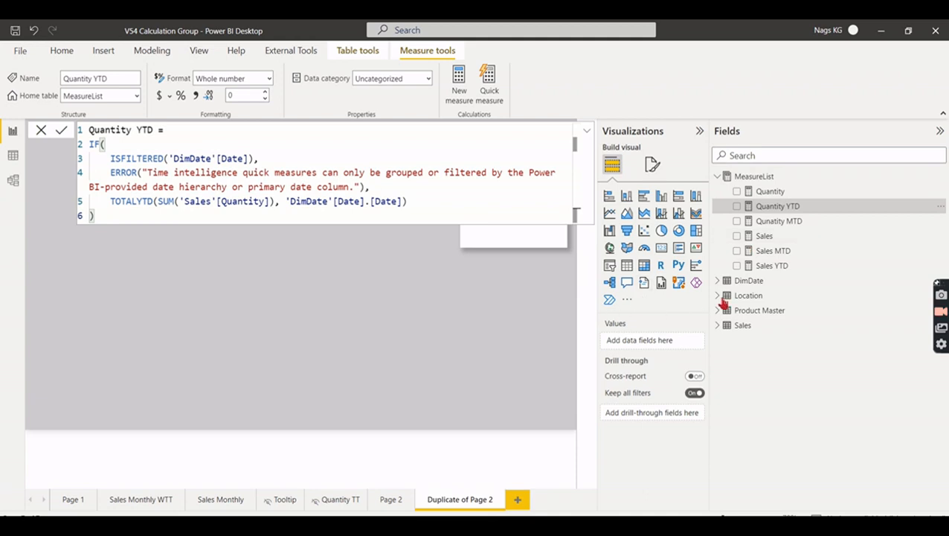
# - Review the DAX formulas of the Sales, Sales MTD and Sales YTD measures in MeasureList
pyautogui.click(763, 236)
pyautogui.click(770, 253)
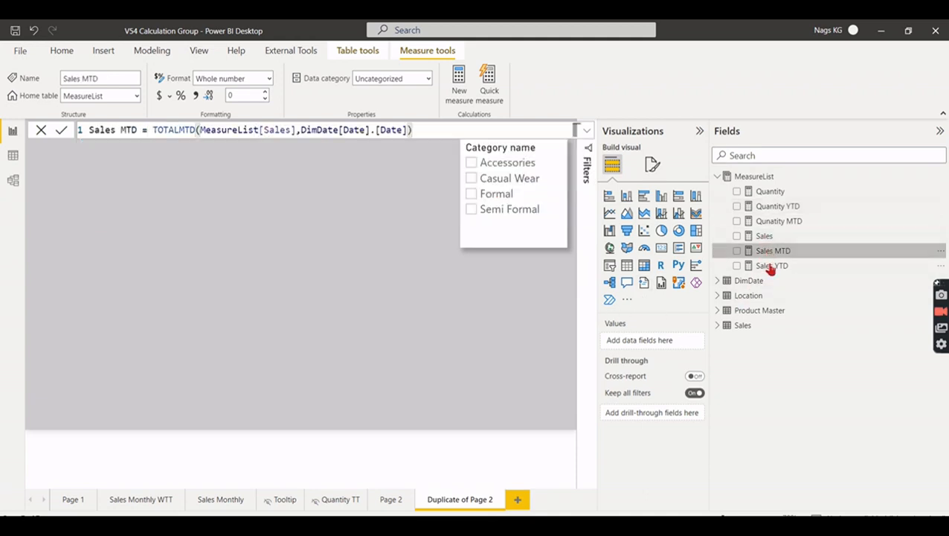
pyautogui.click(771, 267)
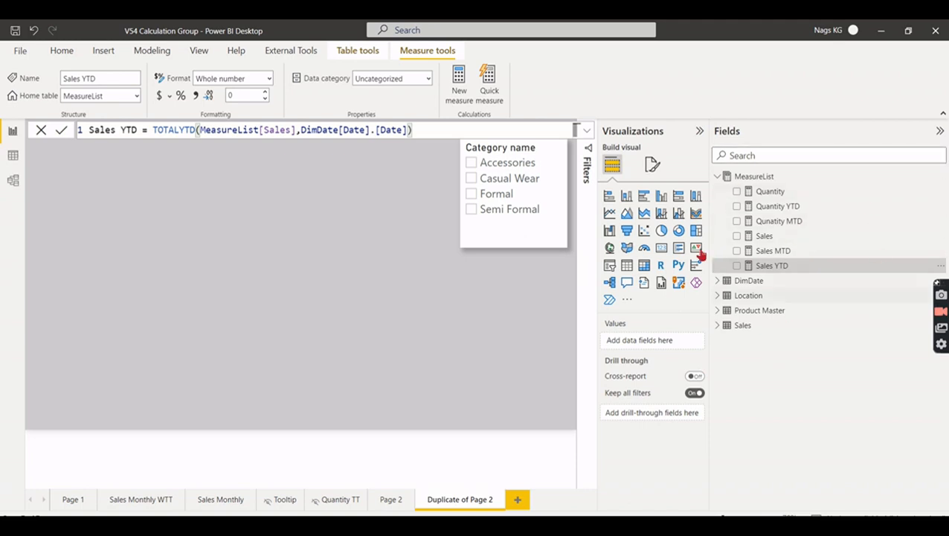
pyautogui.click(719, 177)
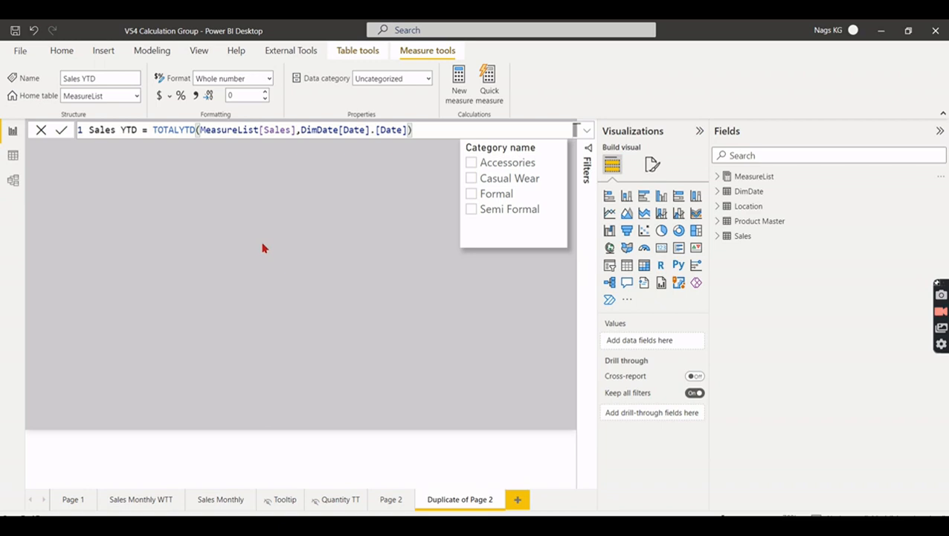
pyautogui.click(452, 295)
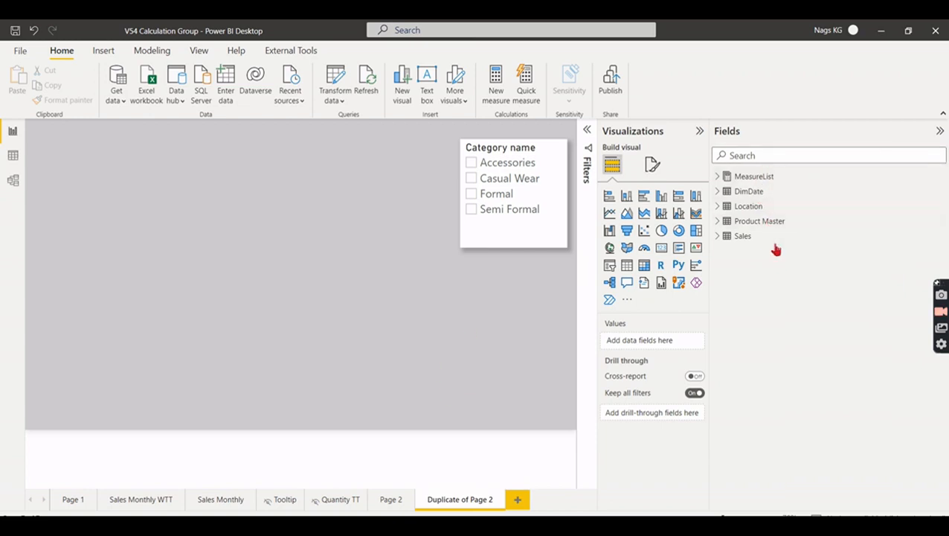
# - Open the external tools documentation from Power BI Desktop and follow its link to the Tabular Editor website
pyautogui.click(292, 49)
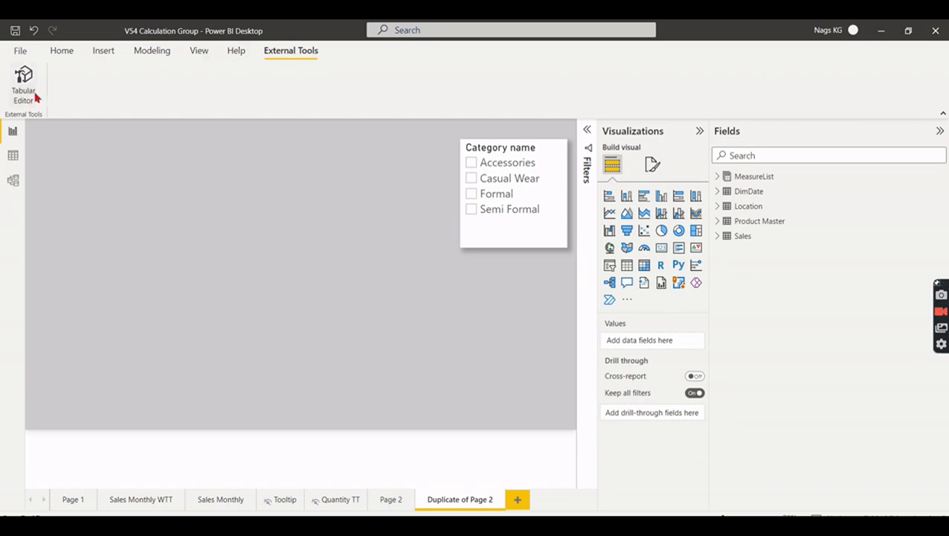
pyautogui.click(237, 54)
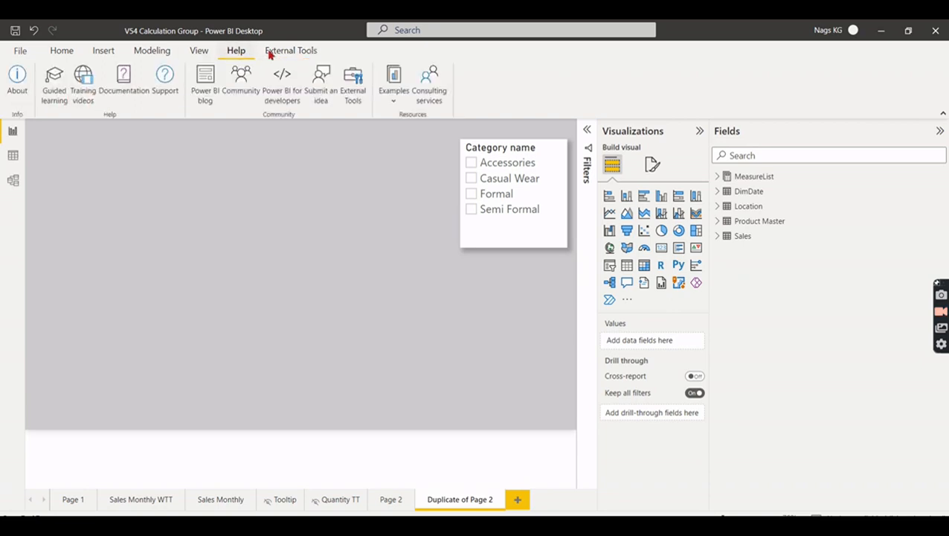
pyautogui.click(353, 83)
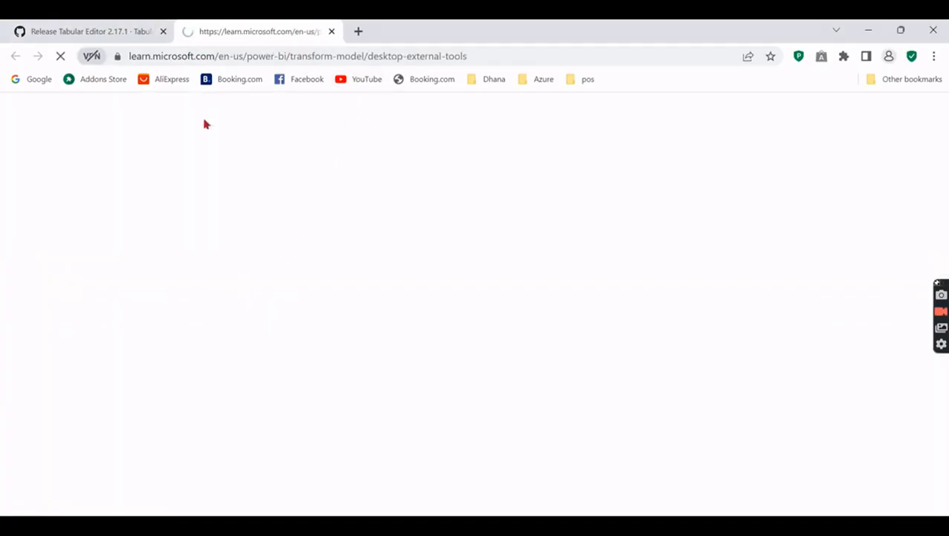
pyautogui.scroll(-8, 485, 249)
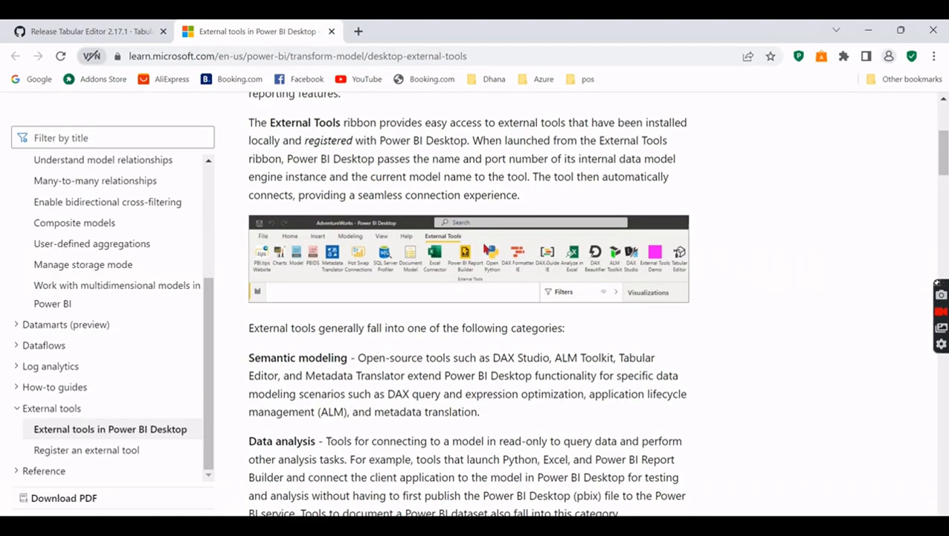
pyautogui.scroll(-5, 484, 248)
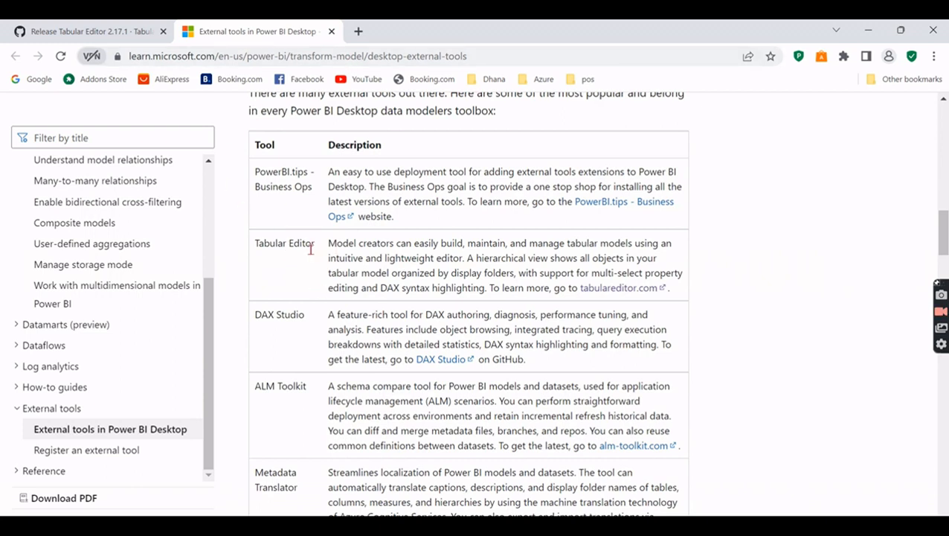
pyautogui.click(587, 292)
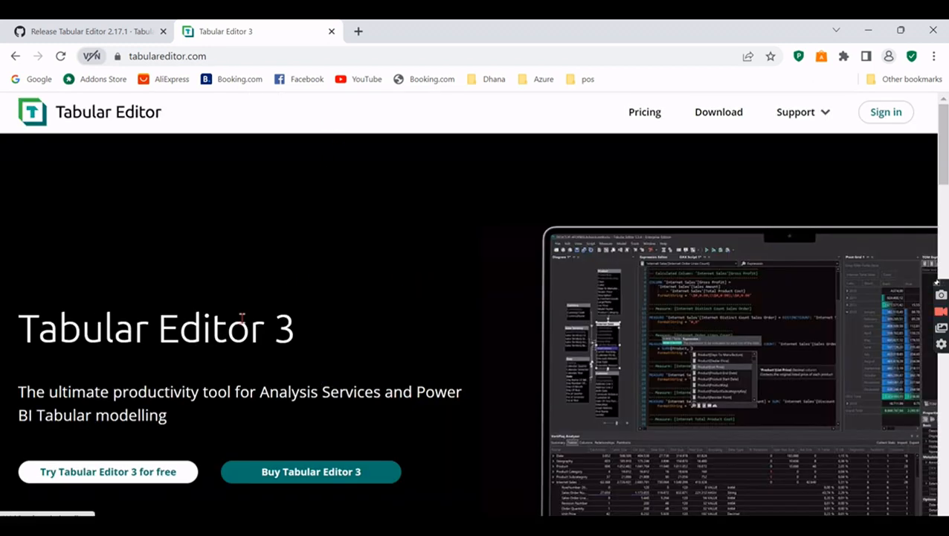
# - Choose Tabular Editor 2.x (free) among the downloads and open its release page
pyautogui.click(138, 476)
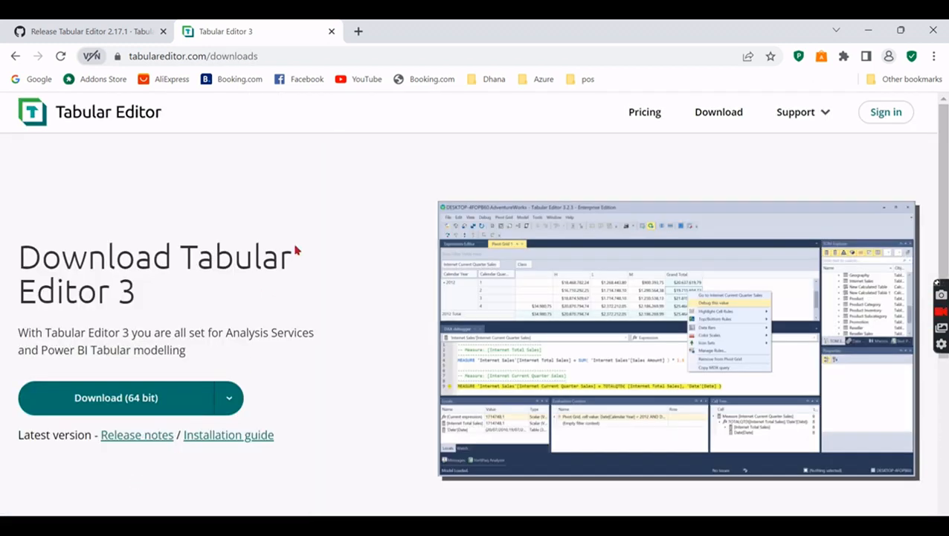
pyautogui.scroll(-4, 250, 339)
pyautogui.scroll(4, 244, 250)
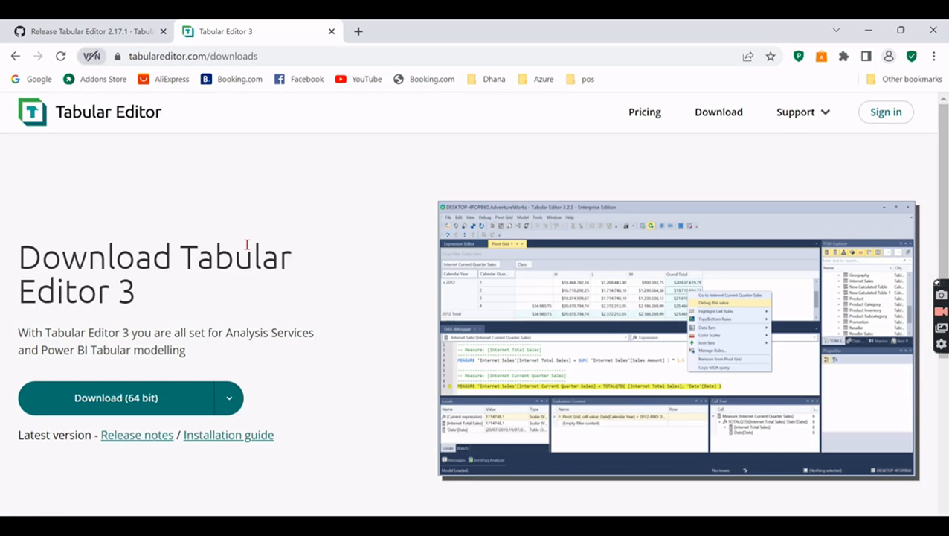
pyautogui.click(232, 401)
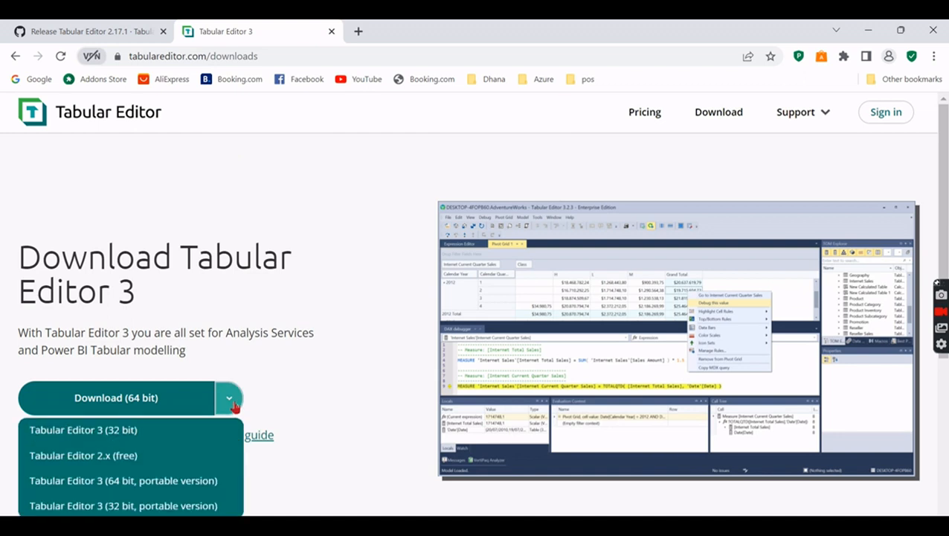
pyautogui.click(122, 465)
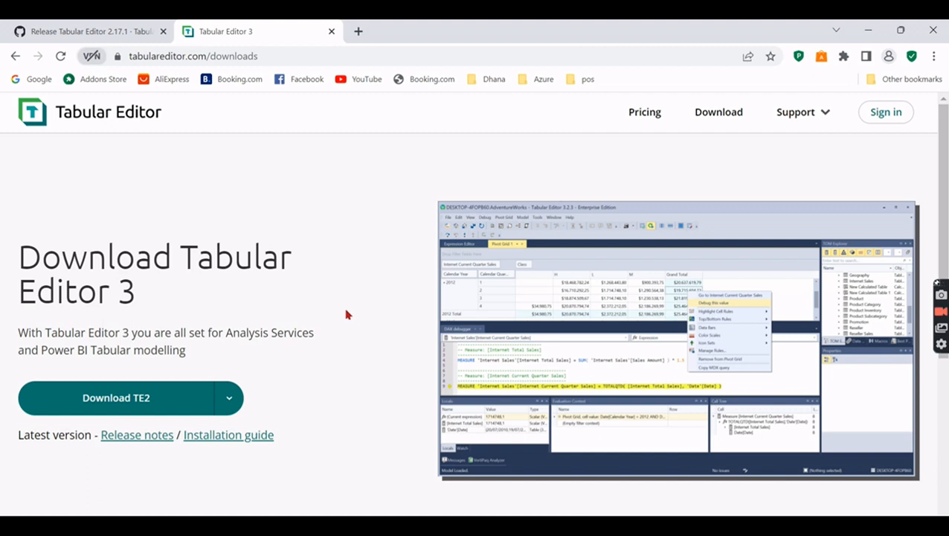
pyautogui.click(171, 410)
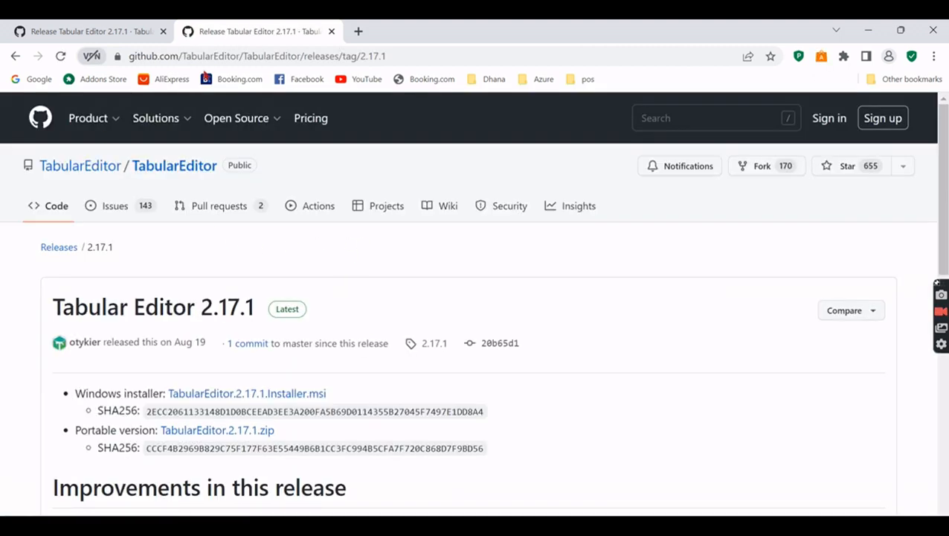
# - Download the Windows installer TabularEditor.2.17.1.Installer.msi and return to Power BI Desktop
pyautogui.scroll(-3, 308, 226)
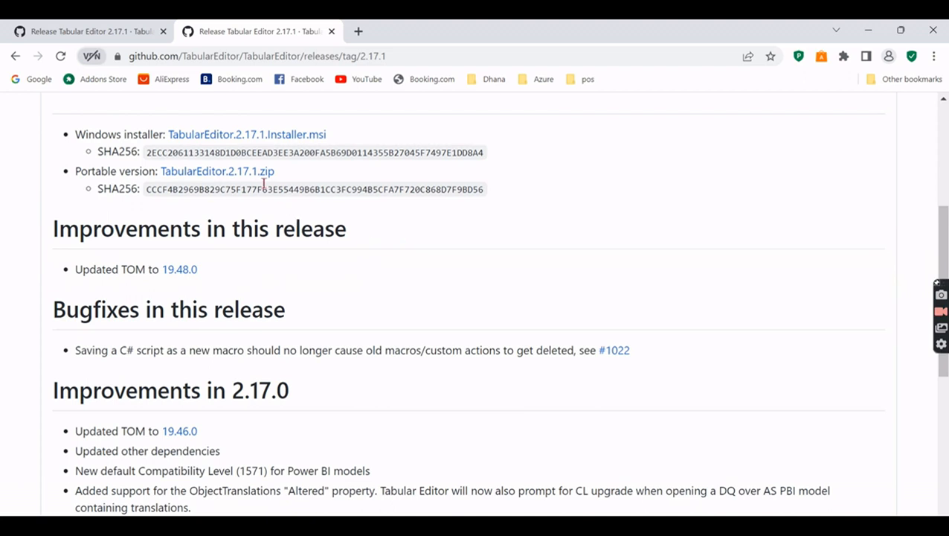
pyautogui.click(243, 140)
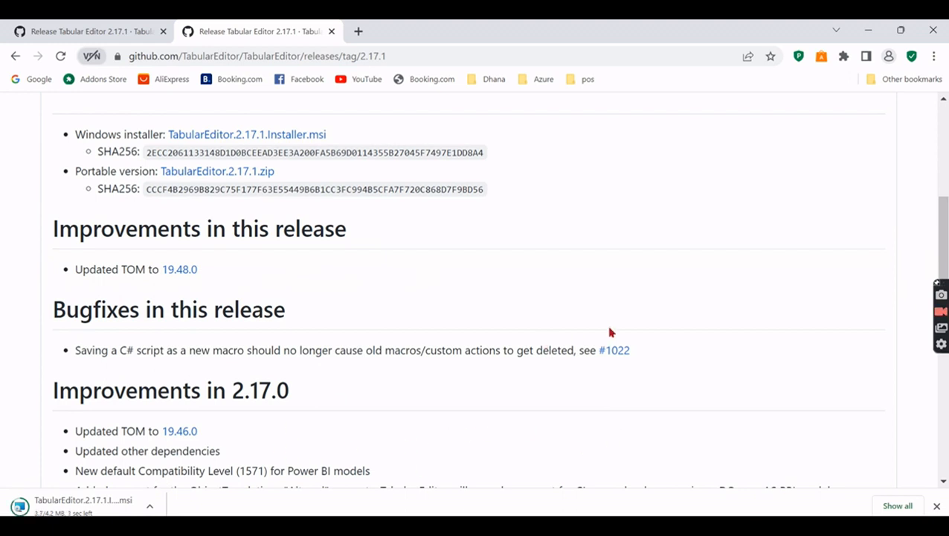
pyautogui.click(868, 30)
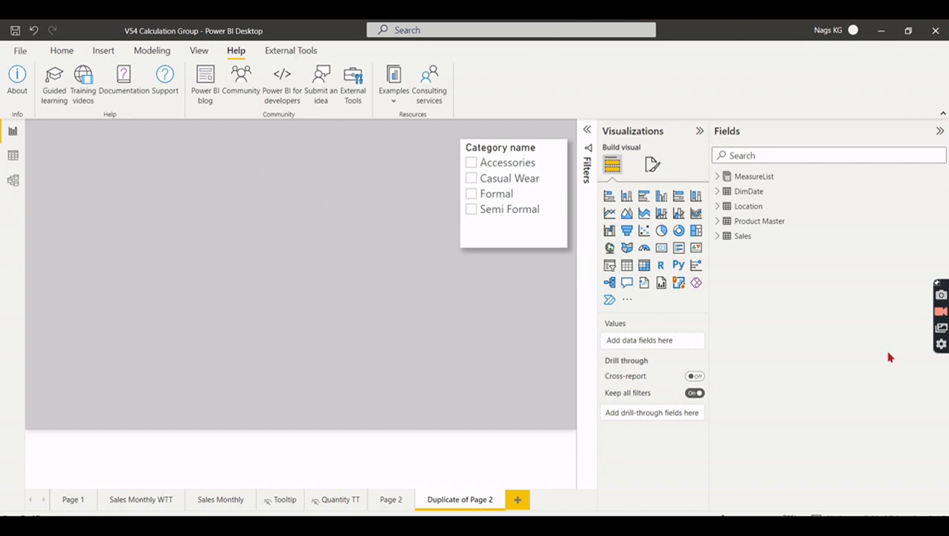
# - Launch the Tabular Editor external tool on the current report's model and maximize its window
pyautogui.click(283, 51)
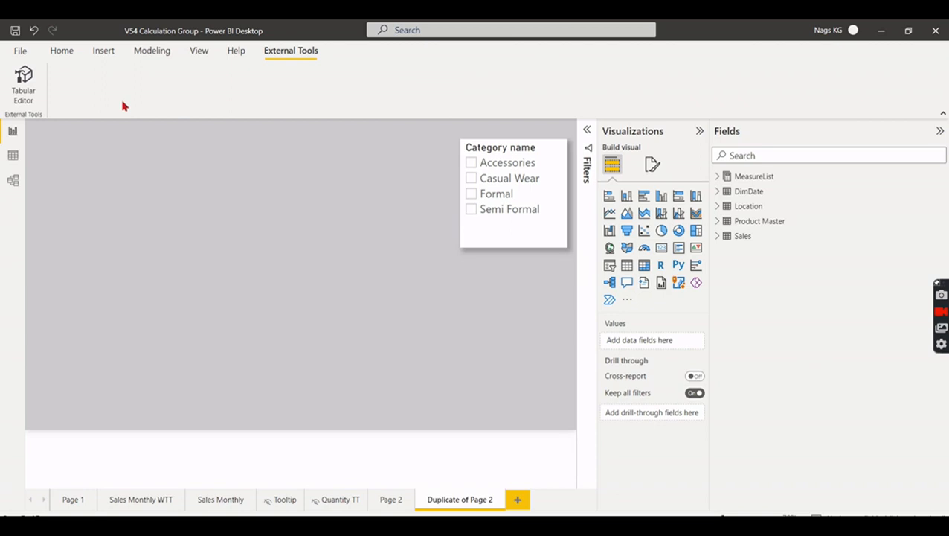
pyautogui.click(23, 90)
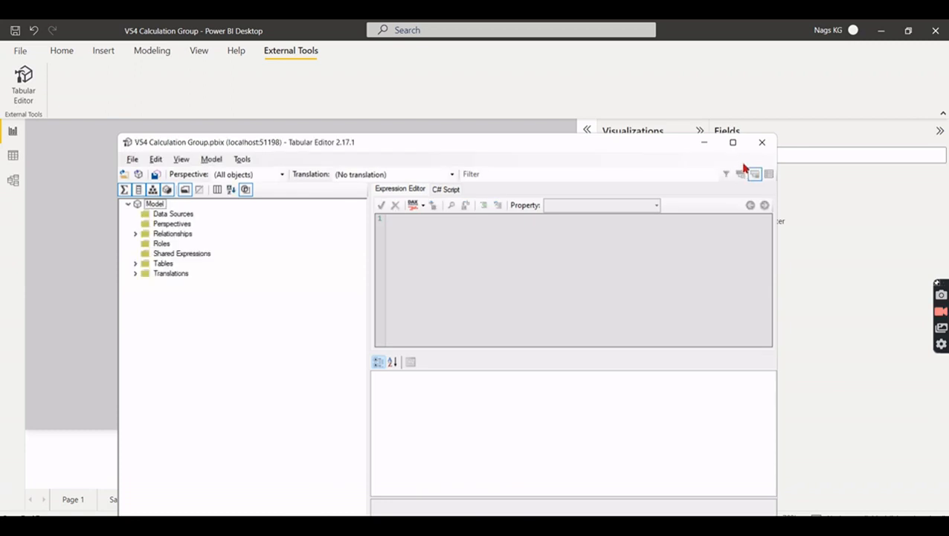
pyautogui.click(733, 144)
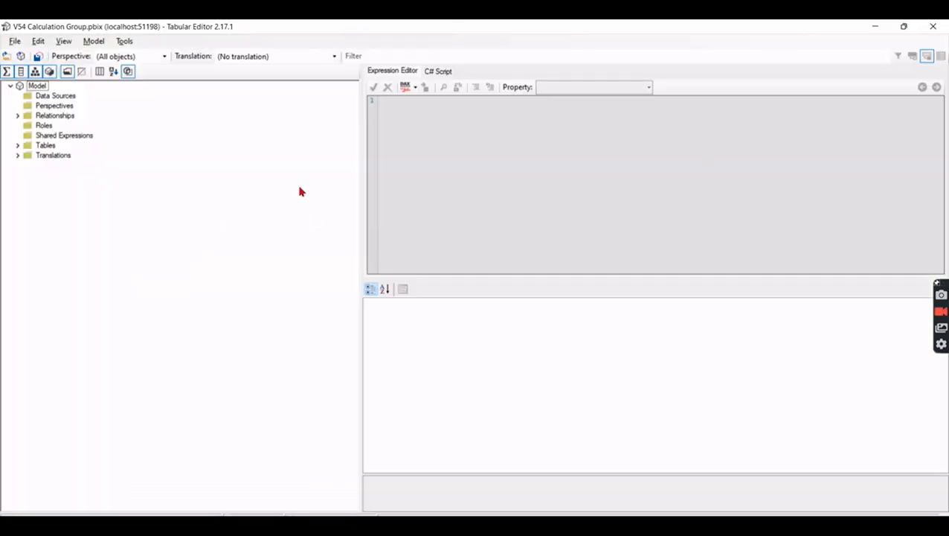
# - Create a calculation group under the model's Tables and name it CalcGroupTime
pyautogui.click(17, 145)
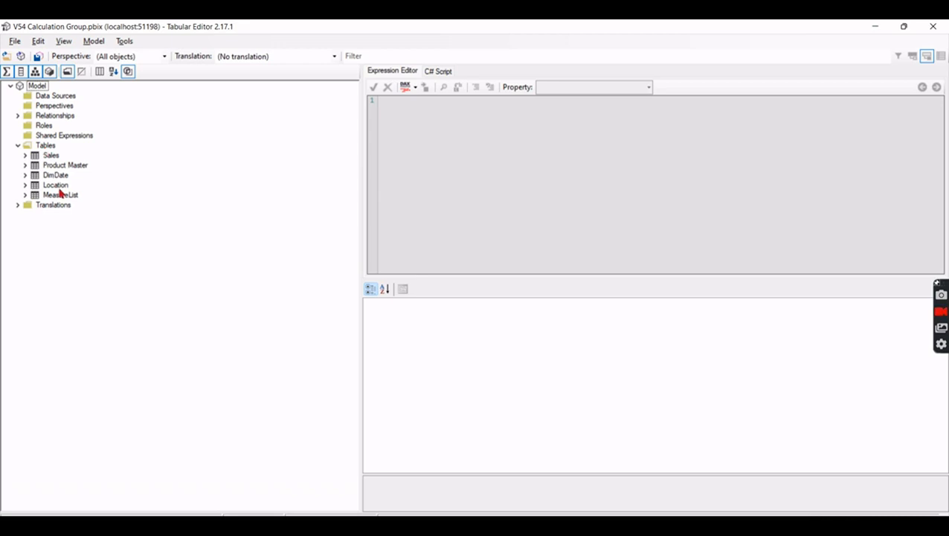
pyautogui.rightClick(47, 147)
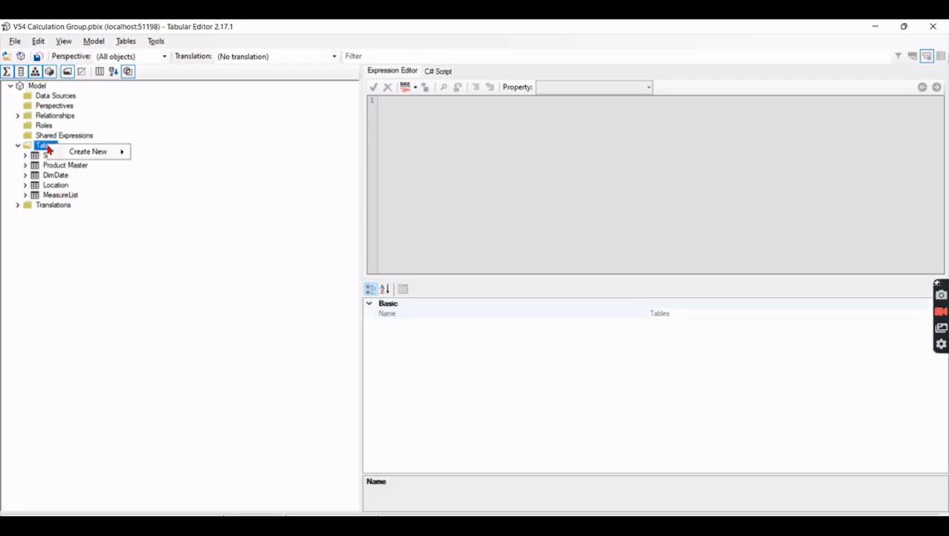
pyautogui.moveTo(85, 152)
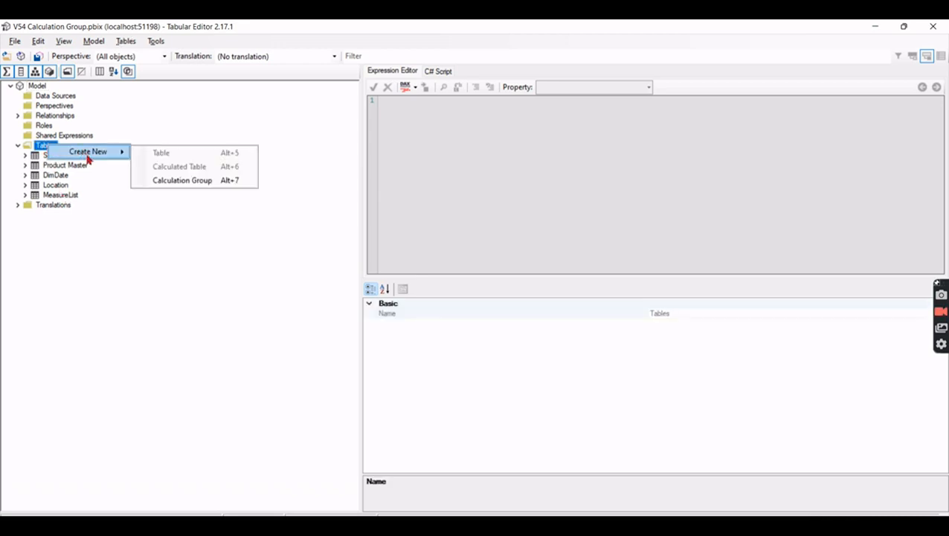
pyautogui.click(187, 181)
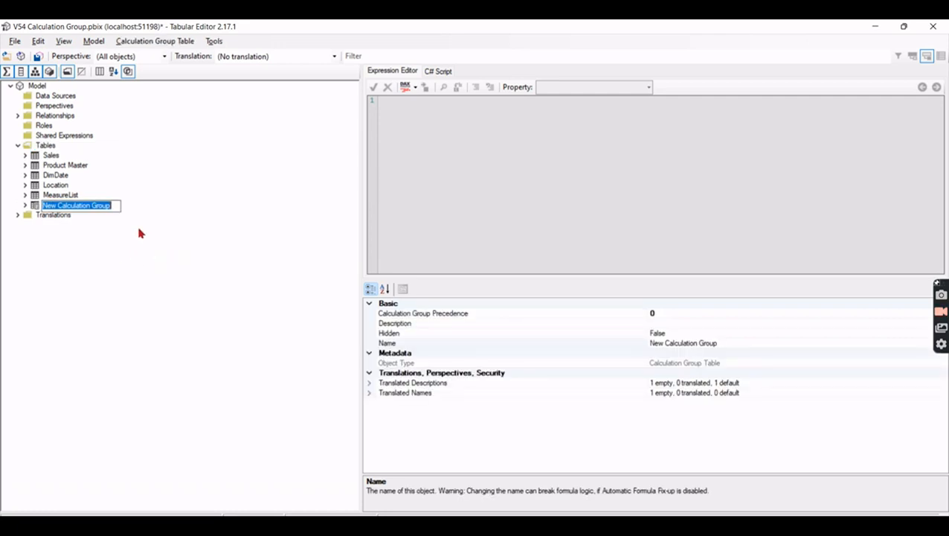
pyautogui.write('Cla')
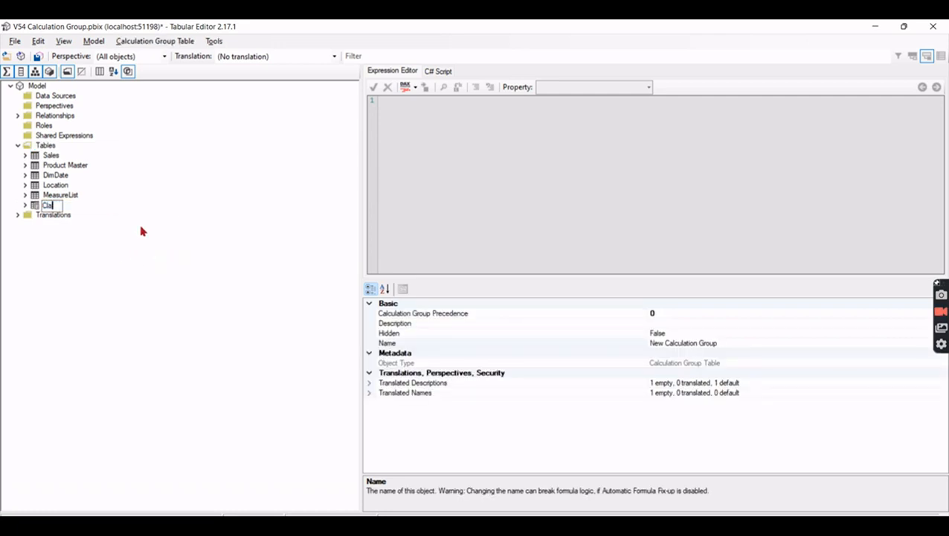
pyautogui.write('alcGroupTime')
pyautogui.press('Return')
# - Add a new calculation item to CalcGroupTime and enter MTD as its name
pyautogui.click(25, 205)
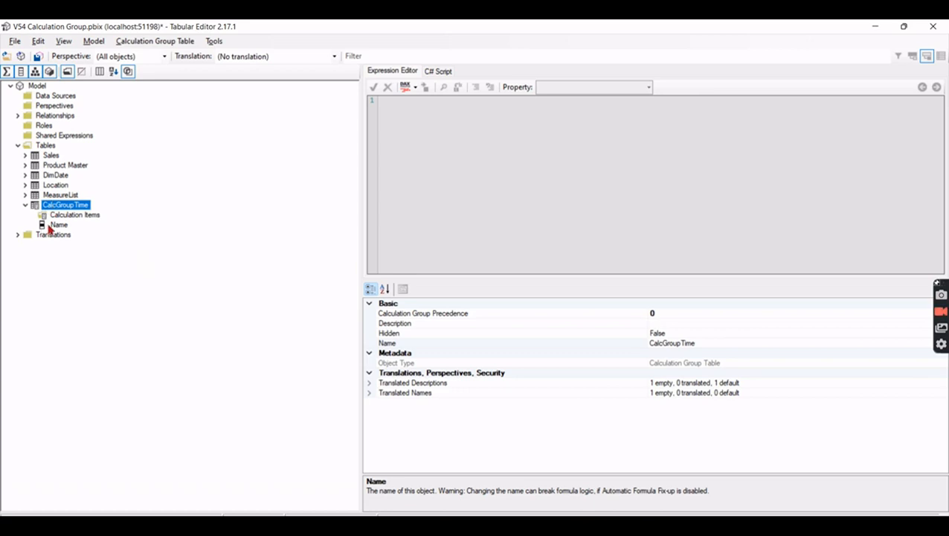
pyautogui.click(59, 215)
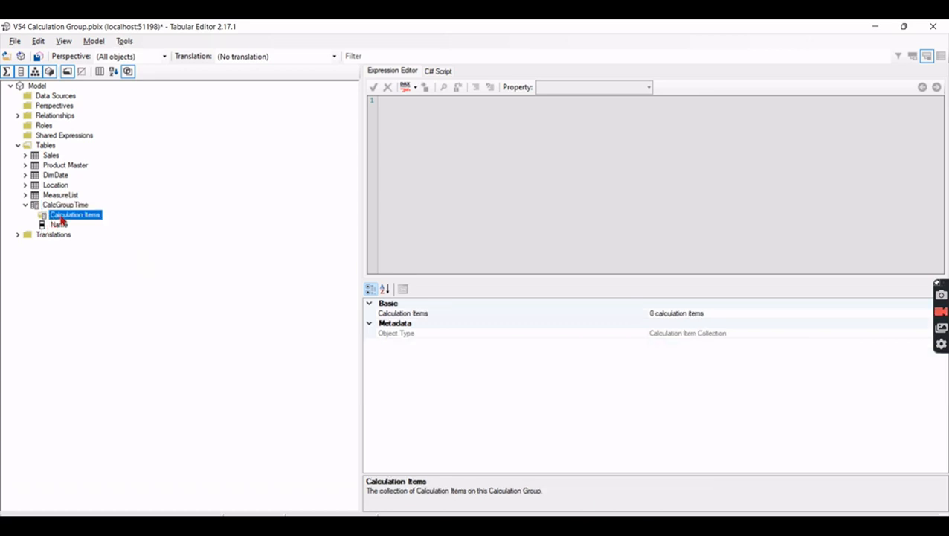
pyautogui.rightClick(61, 218)
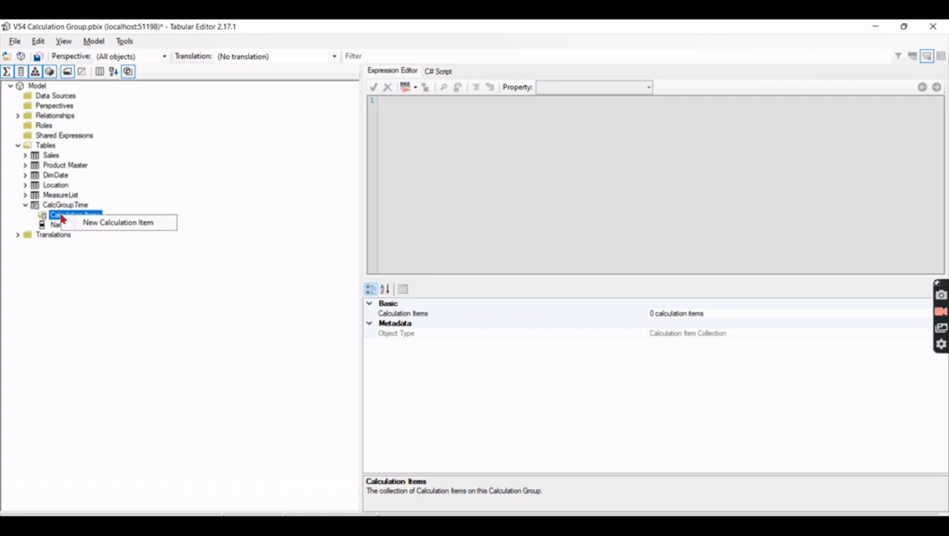
pyautogui.click(98, 223)
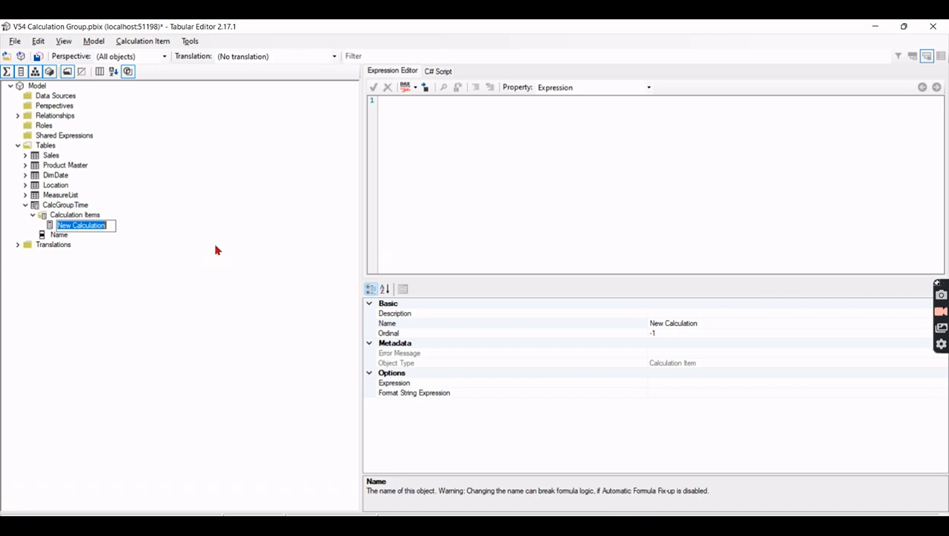
pyautogui.write('MTD')
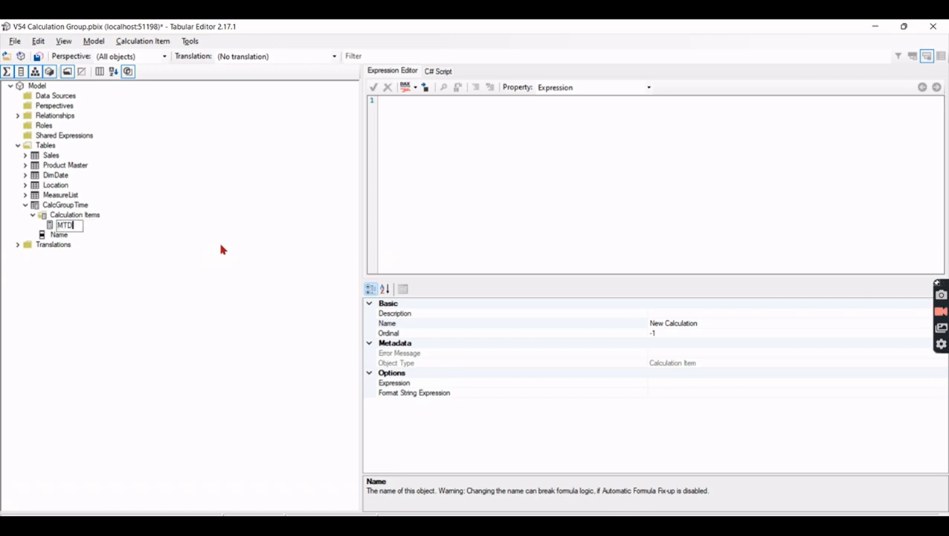
# - Enter the expression Totalmtd([Sales], 'DimDate'[Date]) for the new calculation item, taking the Sales measure from MeasureList and Date from DimDate
pyautogui.click(588, 177)
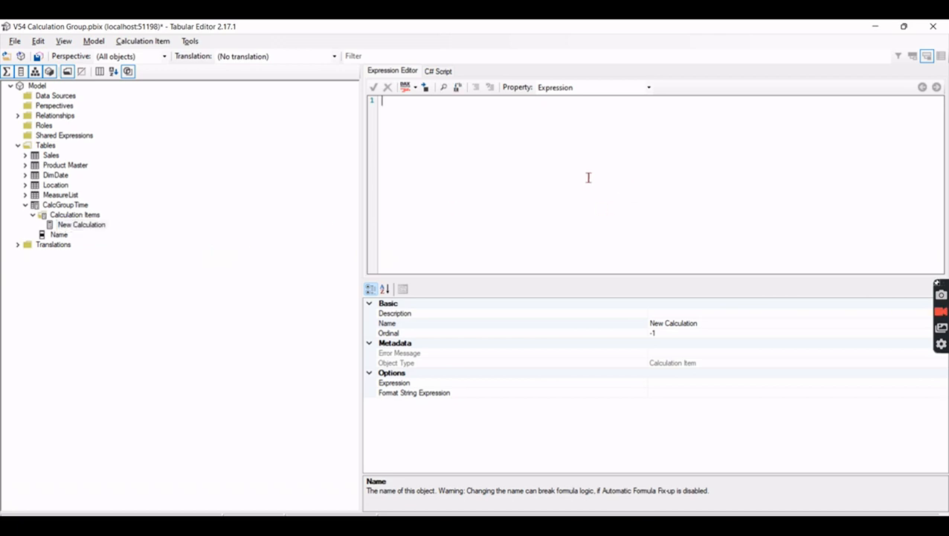
pyautogui.write('Totalmtd(')
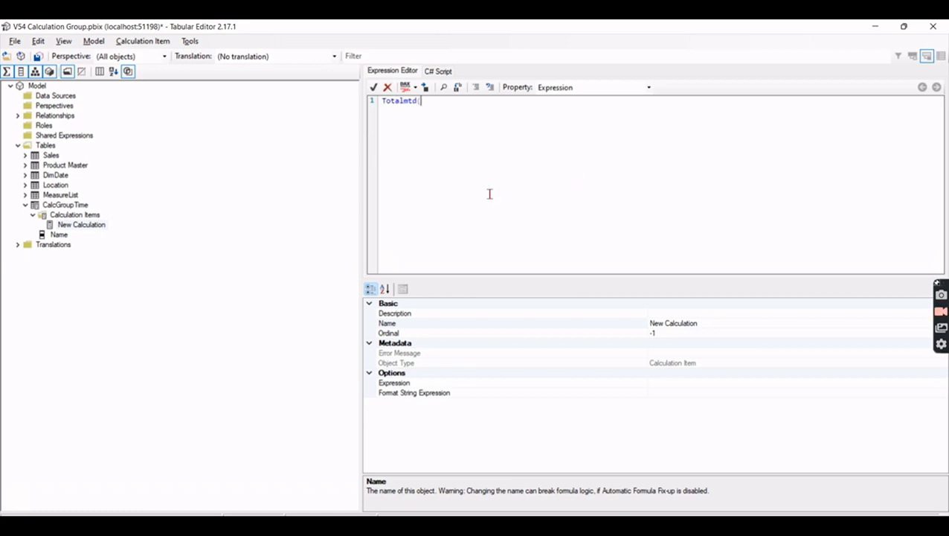
pyautogui.click(24, 195)
pyautogui.moveTo(59, 227); pyautogui.dragTo(520, 140)
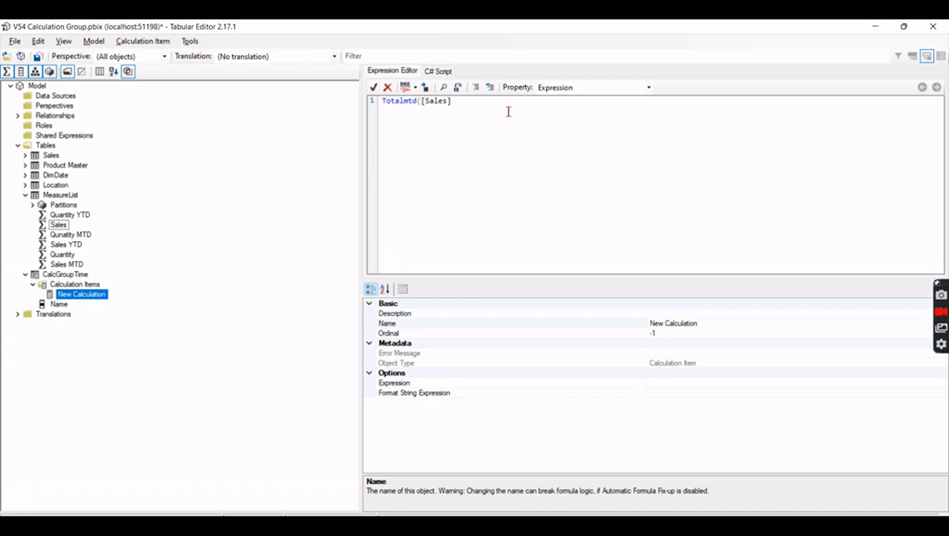
pyautogui.click(26, 176)
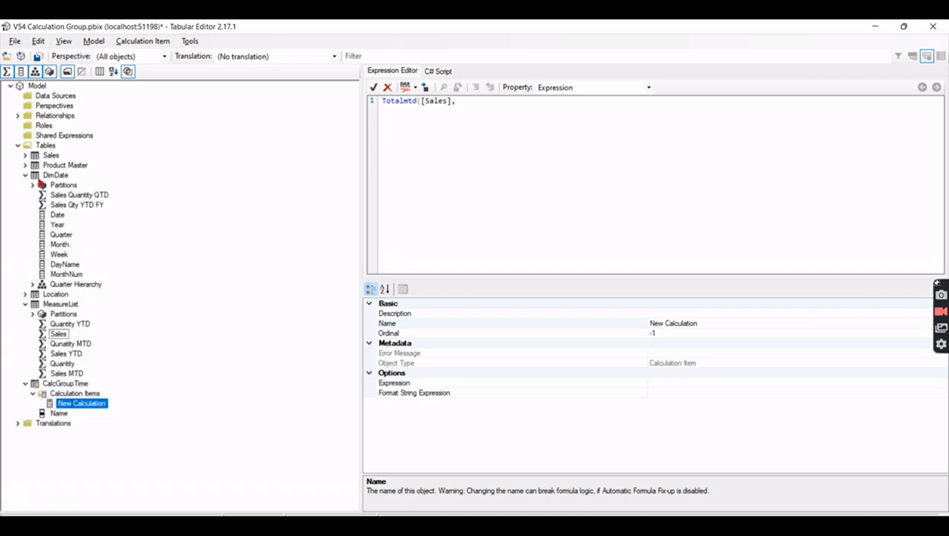
pyautogui.moveTo(56, 217); pyautogui.dragTo(492, 107)
pyautogui.click(535, 104)
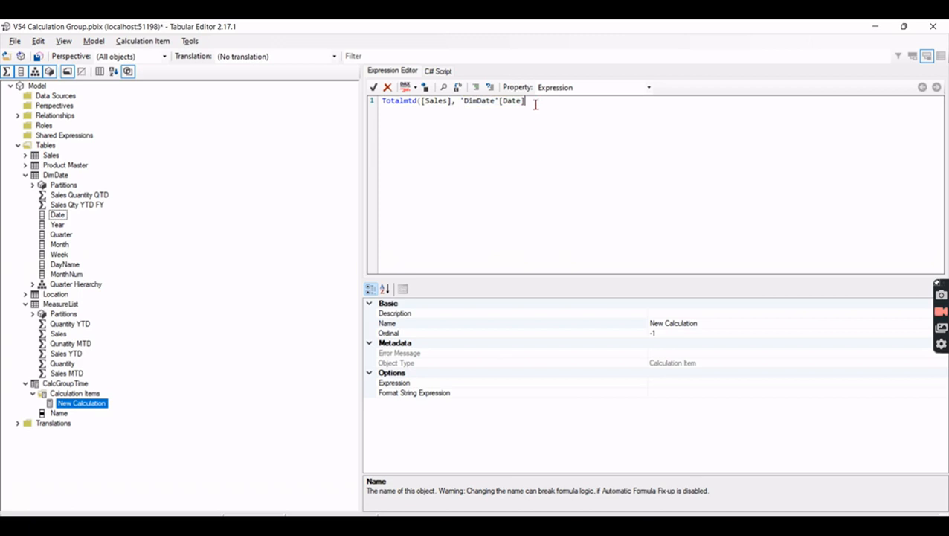
# - Collapse the MeasureList and DimDate tables in the model tree and commit the new calculation item's expression
pyautogui.click(25, 304)
pyautogui.click(33, 185)
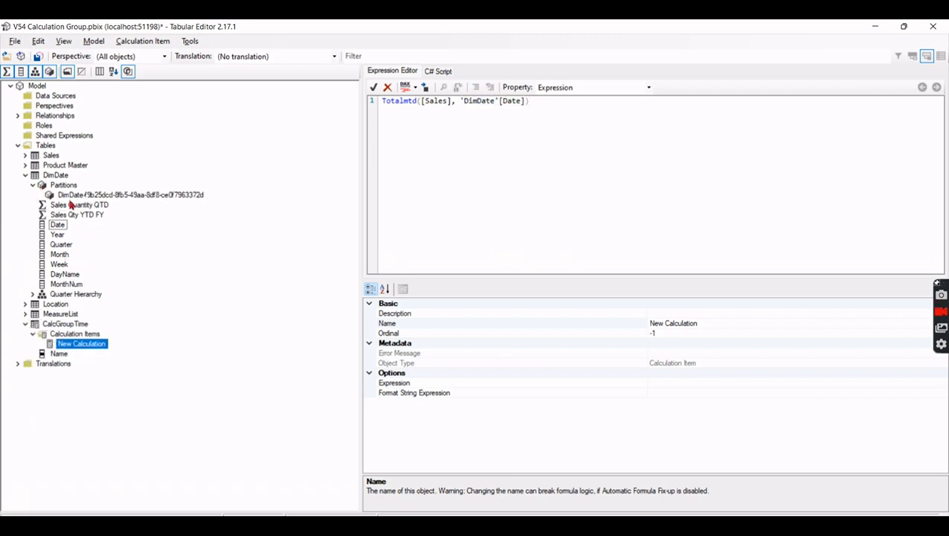
pyautogui.click(32, 186)
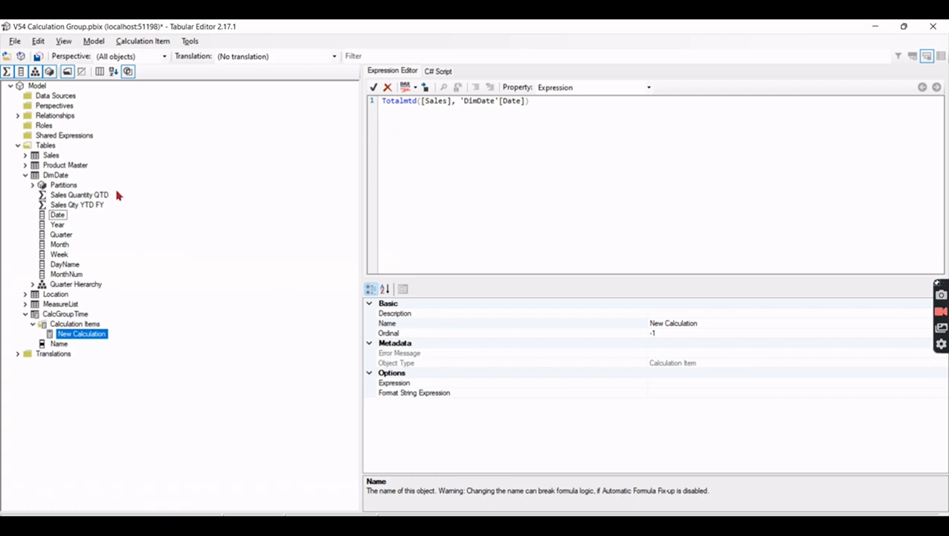
pyautogui.click(33, 185)
pyautogui.click(33, 185)
pyautogui.click(25, 176)
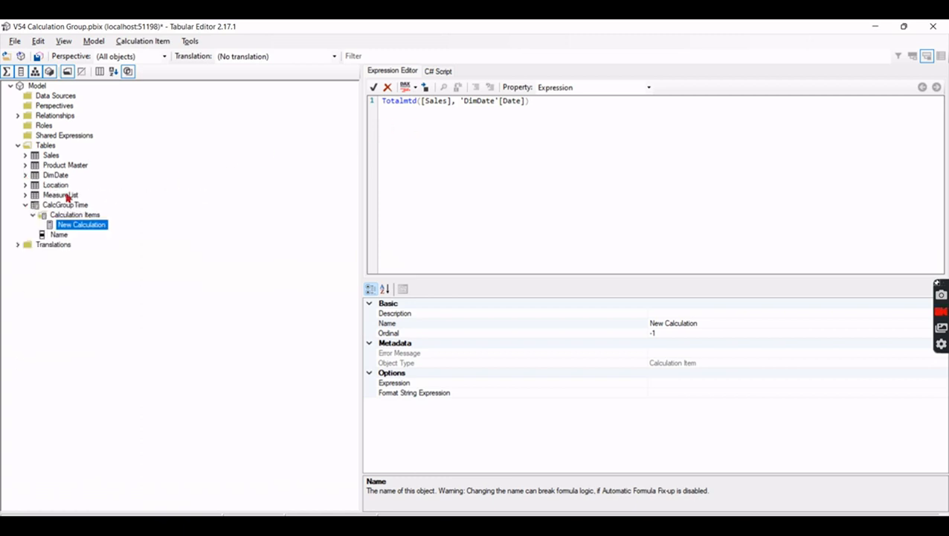
pyautogui.click(98, 226)
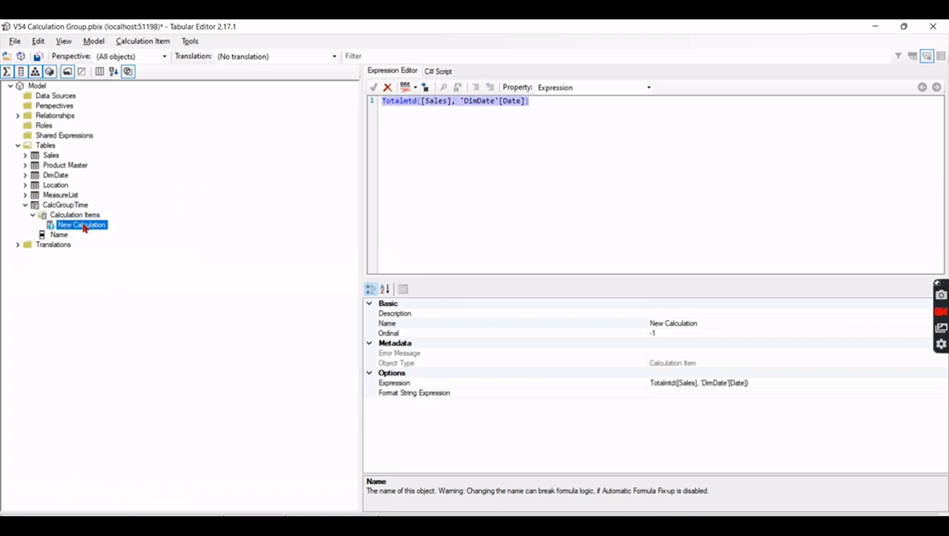
# - Rename the new calculation item to MTD through its Name property
pyautogui.click(706, 322)
pyautogui.moveTo(711, 324); pyautogui.dragTo(578, 319)
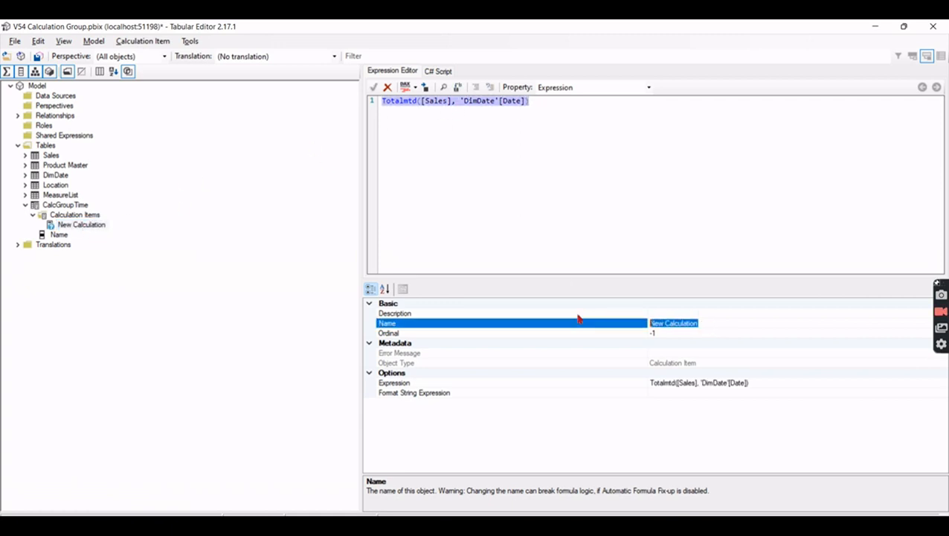
pyautogui.write('MTD')
pyautogui.press('Return')
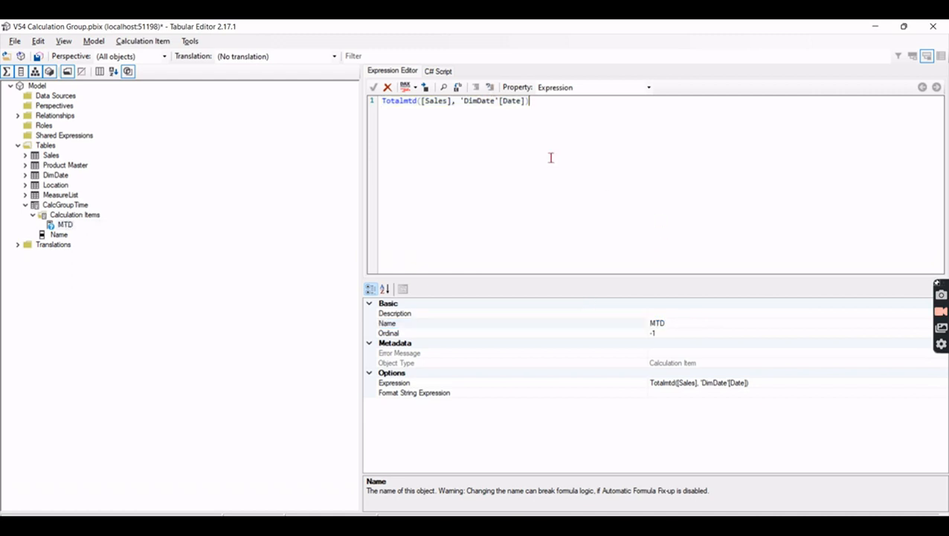
# - Replace the [Sales] argument in the MTD expression with selectedmeasure() and commit the change
pyautogui.doubleClick(436, 101)
pyautogui.press('Delete')
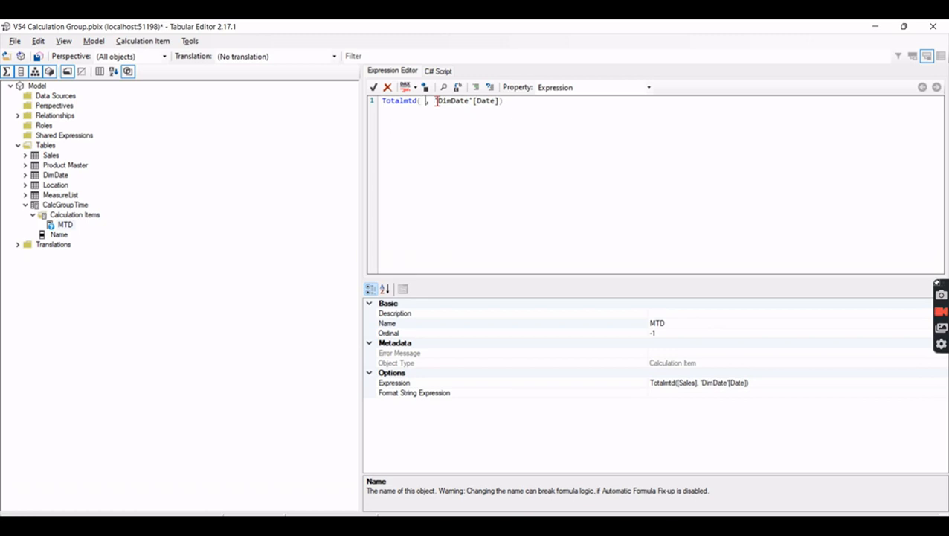
pyautogui.write('selecte')
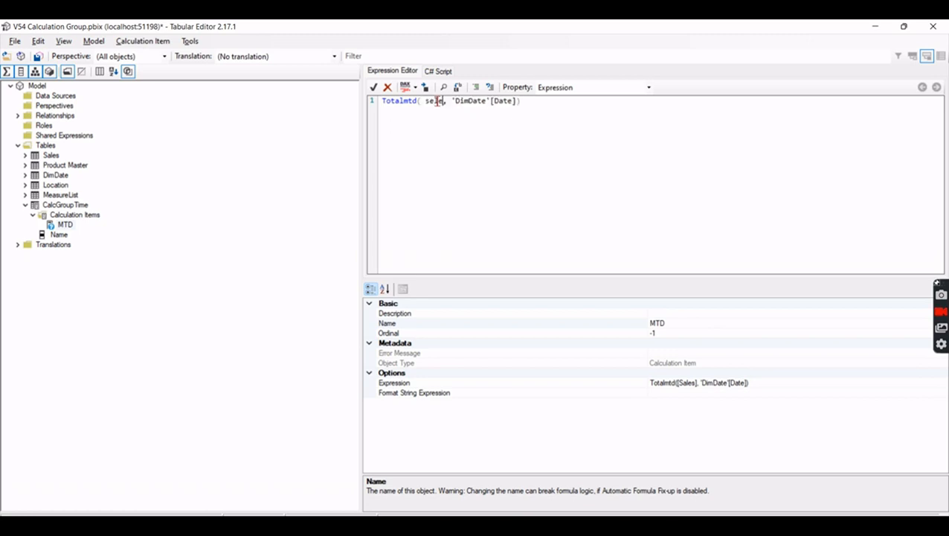
pyautogui.write('dmeasur')
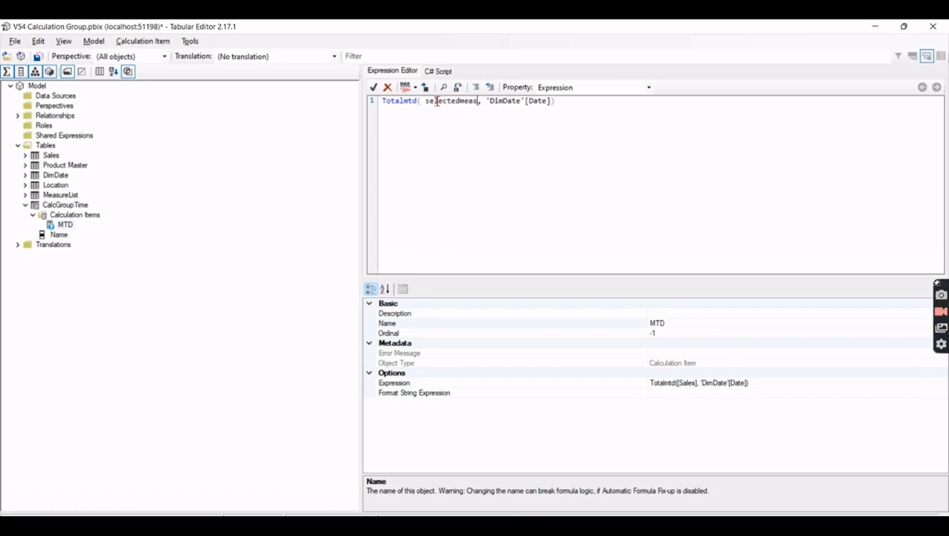
pyautogui.write('e()')
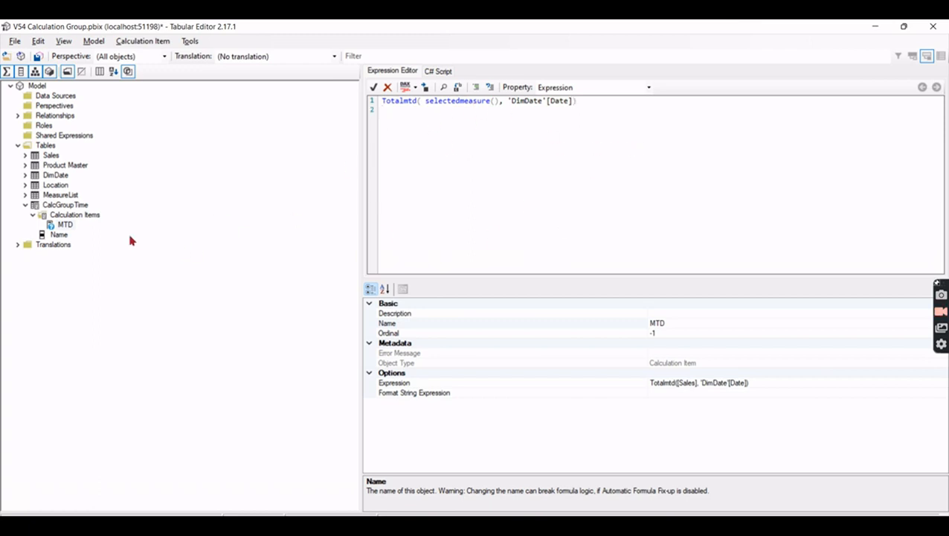
pyautogui.click(75, 216)
pyautogui.click(67, 225)
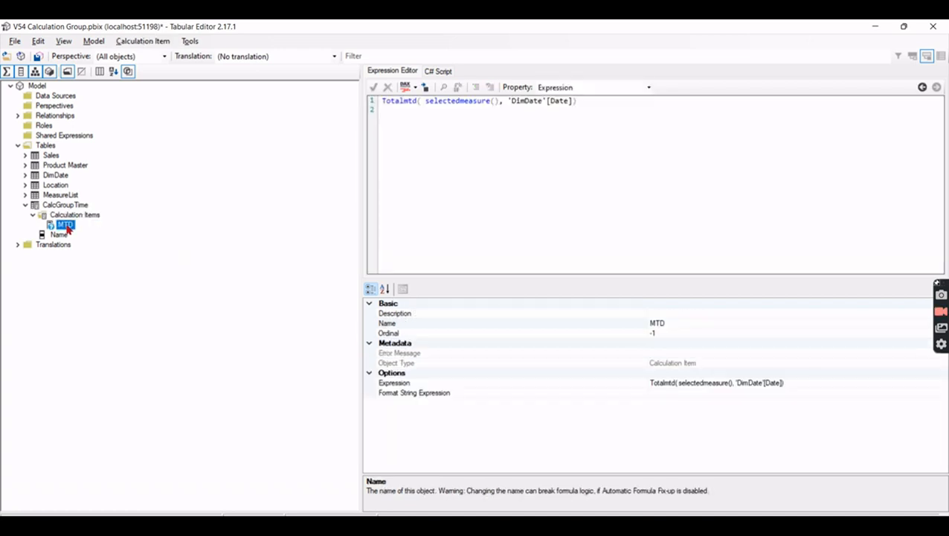
# - Add a second calculation item to CalcGroupTime and name it QTD
pyautogui.rightClick(73, 216)
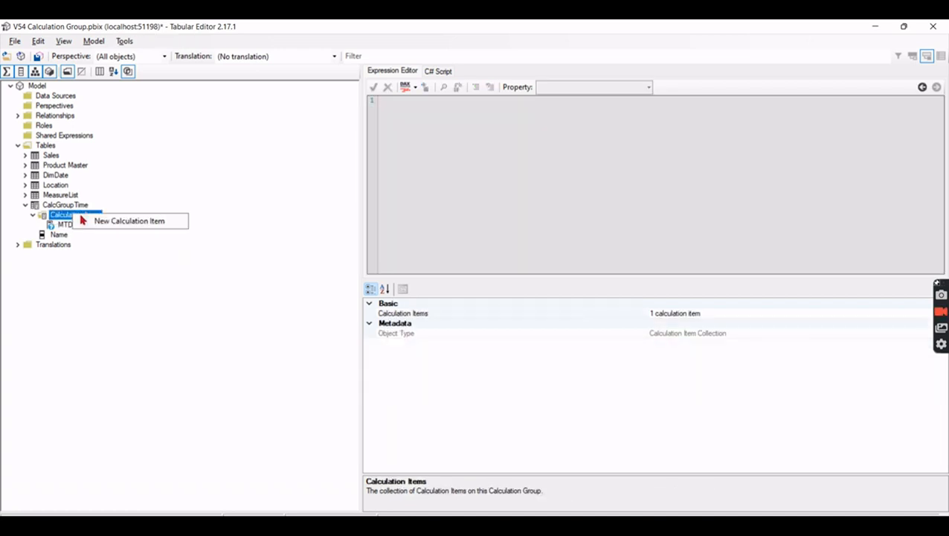
pyautogui.click(61, 225)
pyautogui.rightClick(59, 224)
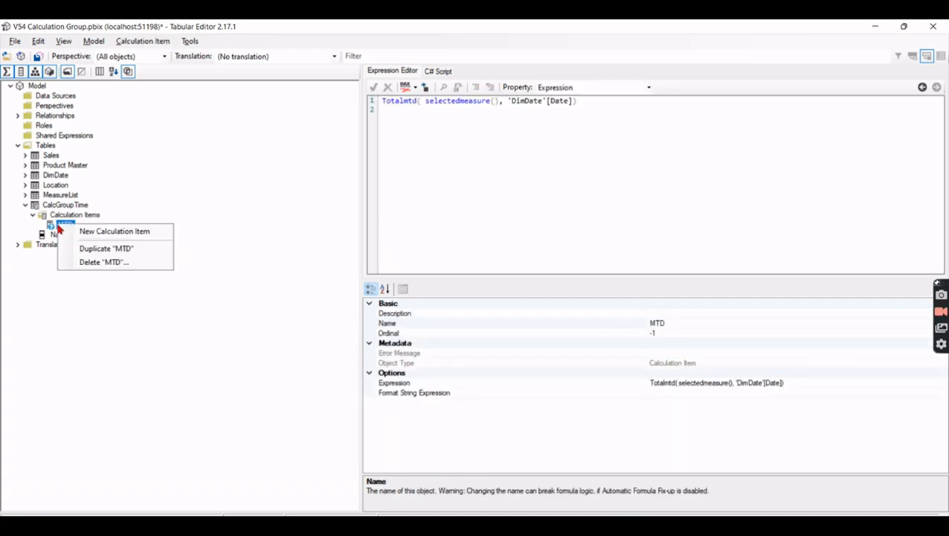
pyautogui.click(114, 236)
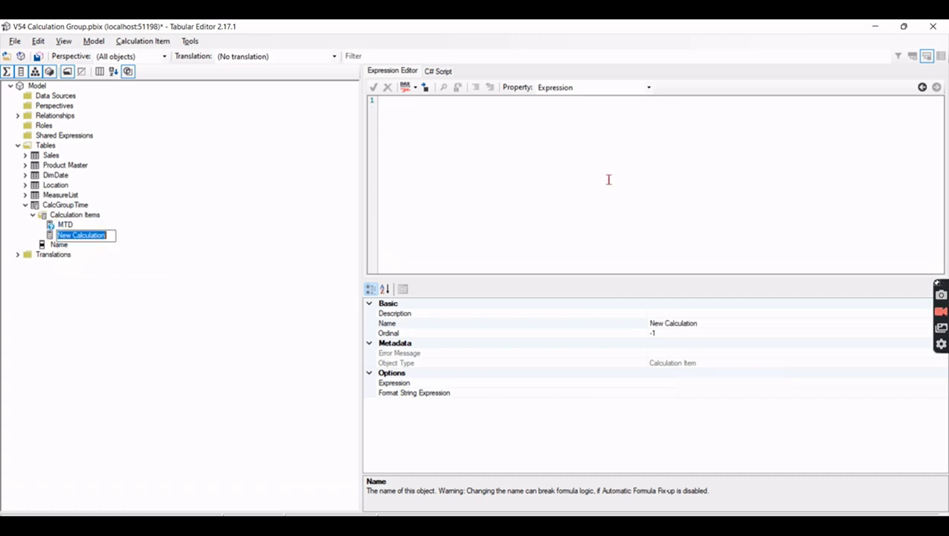
pyautogui.write('QTD')
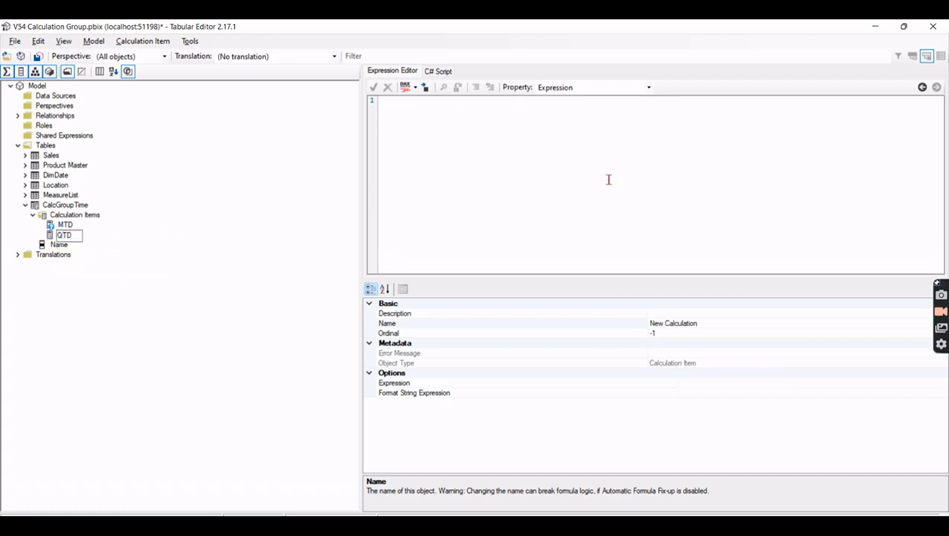
pyautogui.press('Return')
# - Enter the QTD item's expression totalQTD( selectedmeasure(), 'DimDate'[Date]), taking Date from the DimDate table
pyautogui.write('totalQTD( selectedmeasure(),')
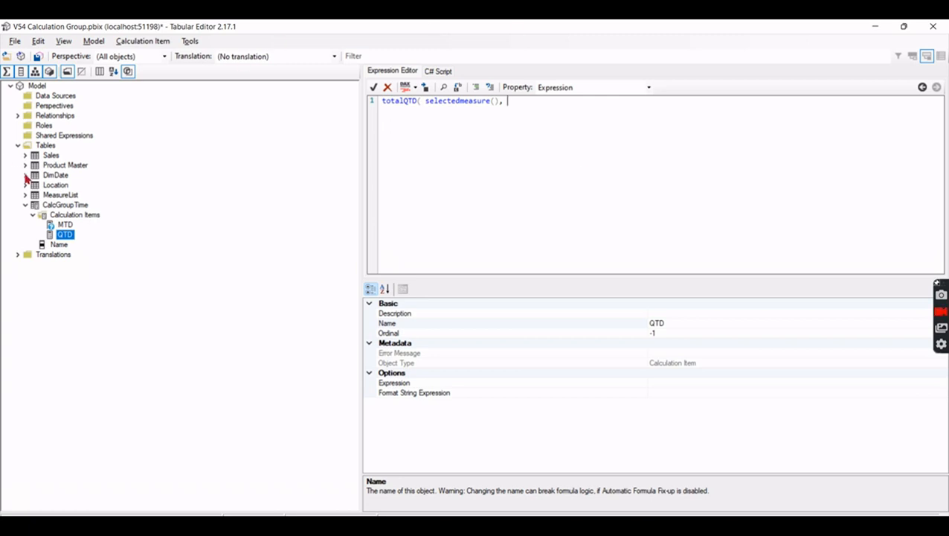
pyautogui.click(25, 175)
pyautogui.moveTo(57, 215); pyautogui.dragTo(632, 168)
pyautogui.click(632, 168)
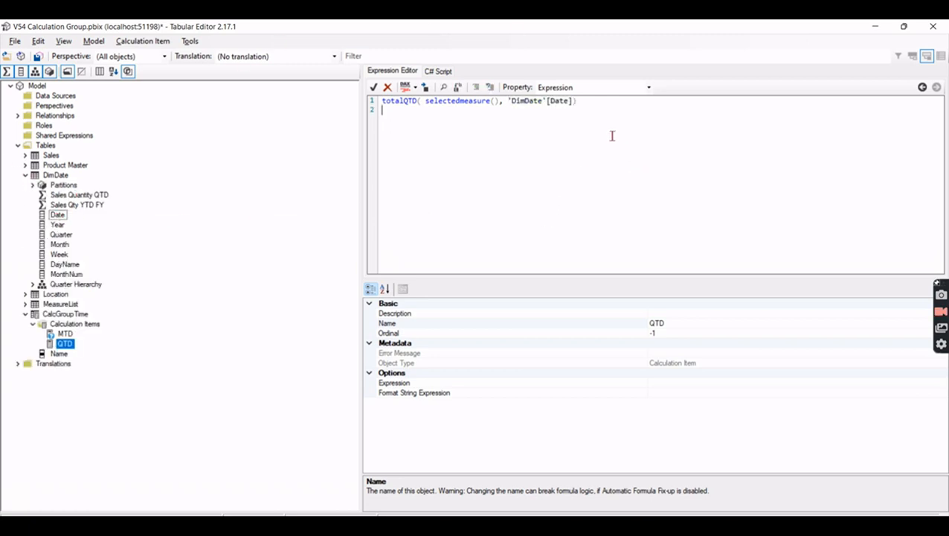
# - Commit the QTD expression and add a third calculation item named YTD to CalcGroupTime
pyautogui.rightClick(60, 324)
pyautogui.click(105, 332)
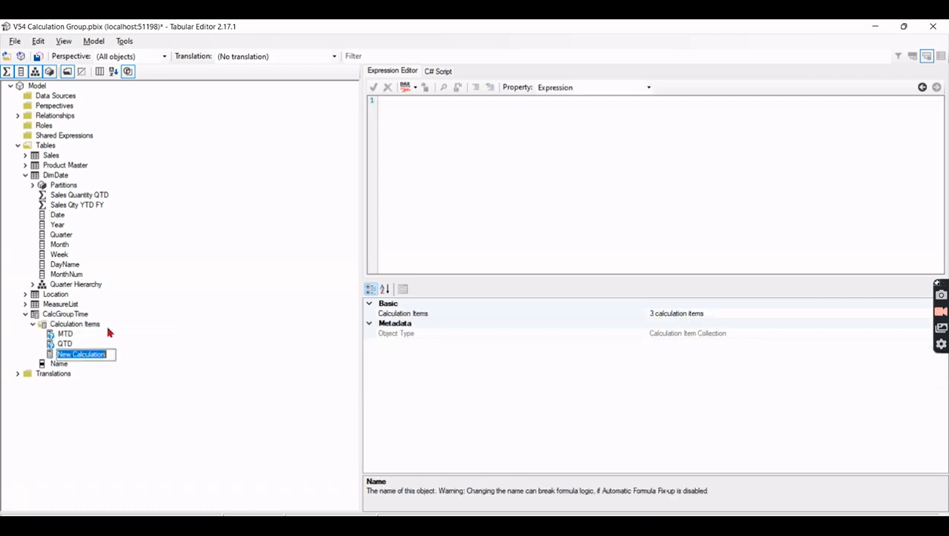
pyautogui.write('YTD')
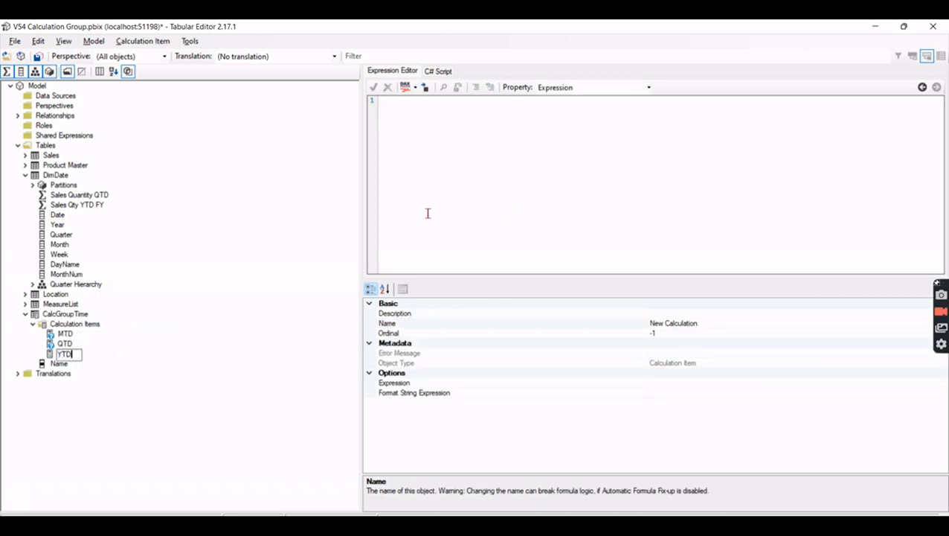
pyautogui.press('Return')
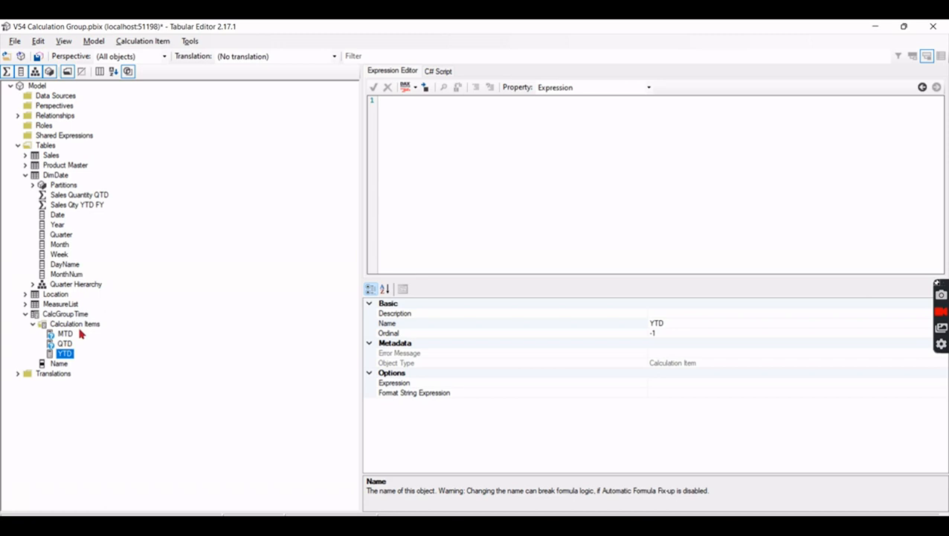
# - Define the YTD item's expression with totalytd, using selectedmeasure() and 'DimDate'[Date] as its arguments
pyautogui.click(446, 221)
pyautogui.write('totalytd( selectedmeasure(),')
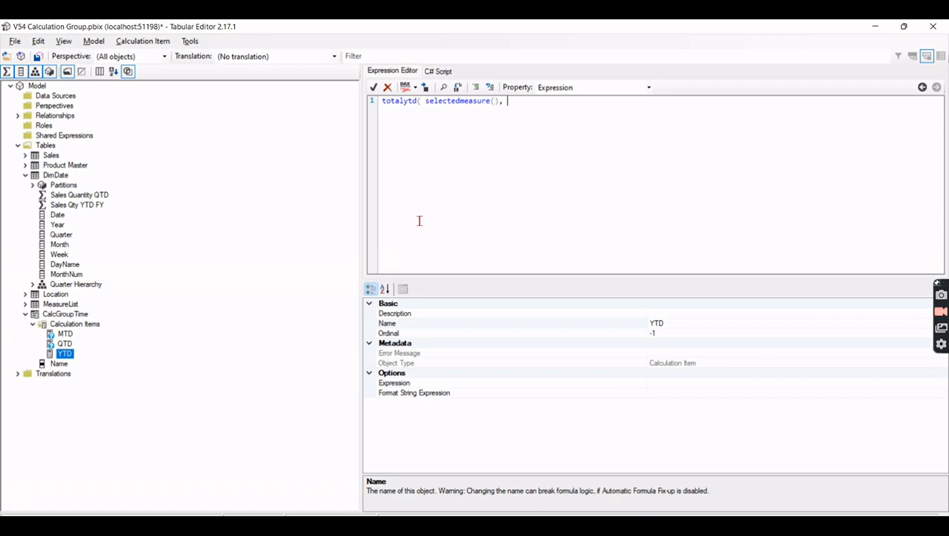
pyautogui.moveTo(57, 215); pyautogui.dragTo(621, 127)
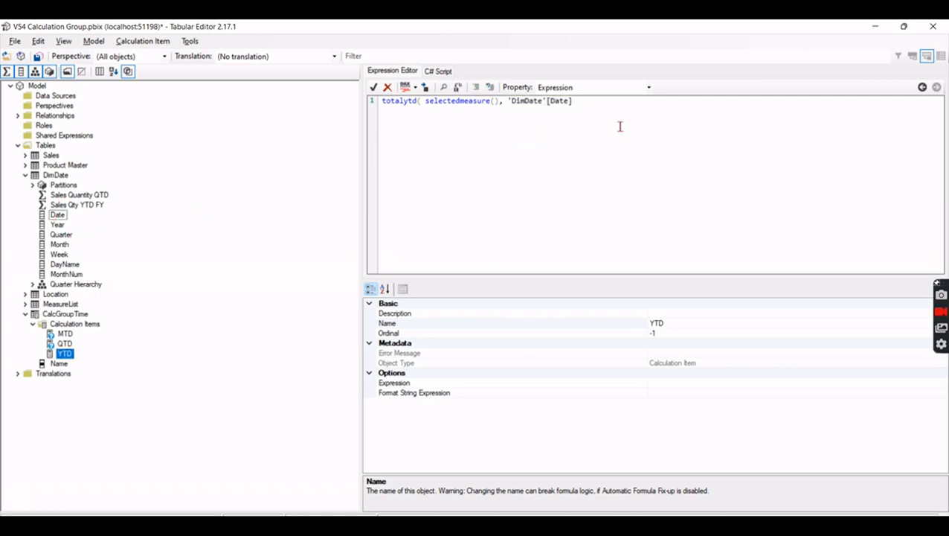
pyautogui.press('Return')
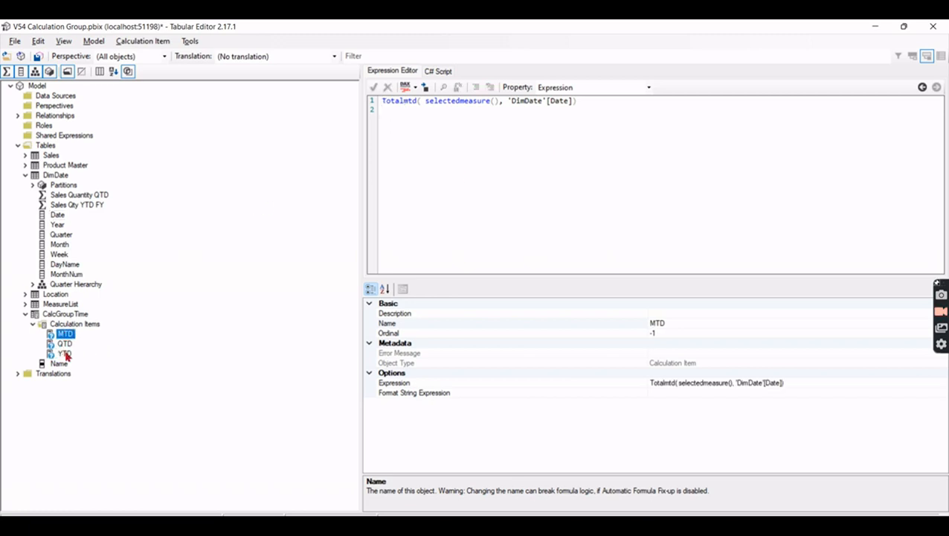
# - Save the CalcGroupTime changes back to the connected model and close Tabular Editor to return to Power BI Desktop
pyautogui.click(79, 325)
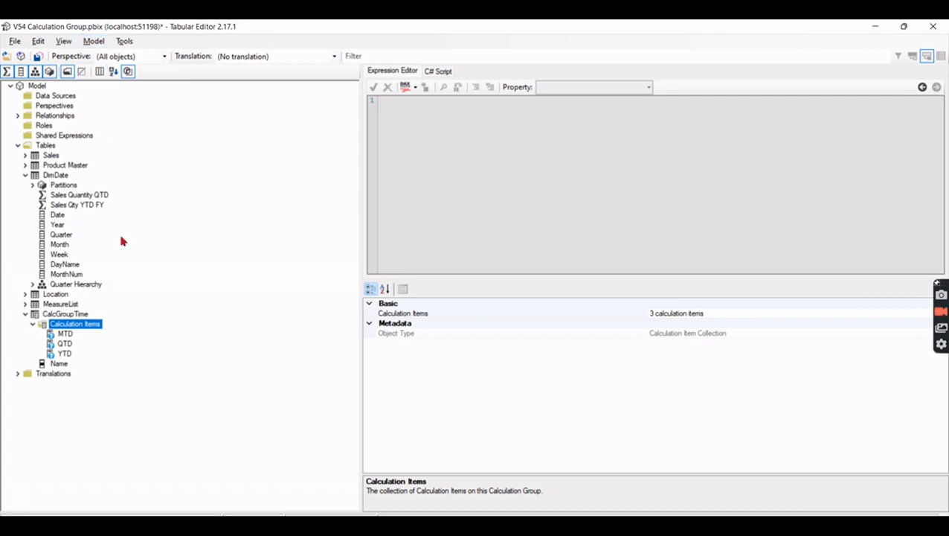
pyautogui.click(72, 316)
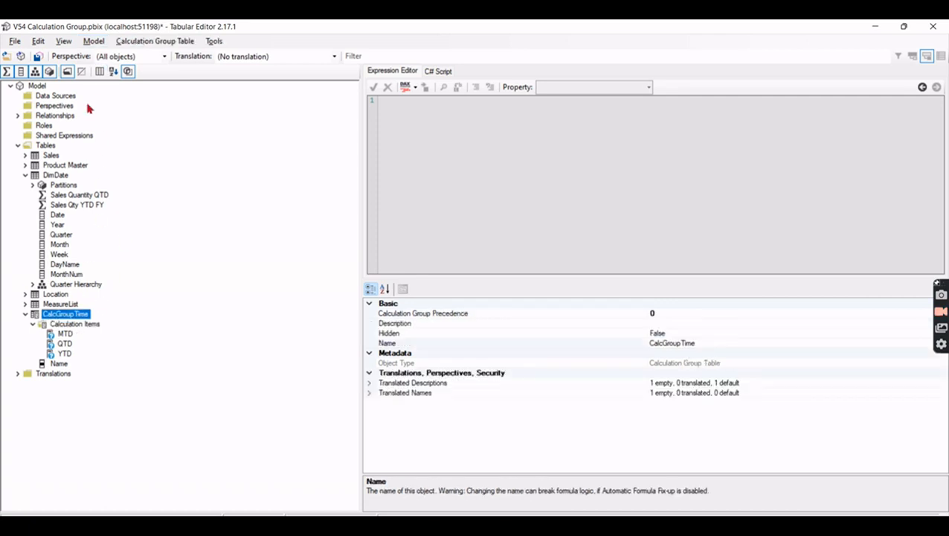
pyautogui.click(39, 58)
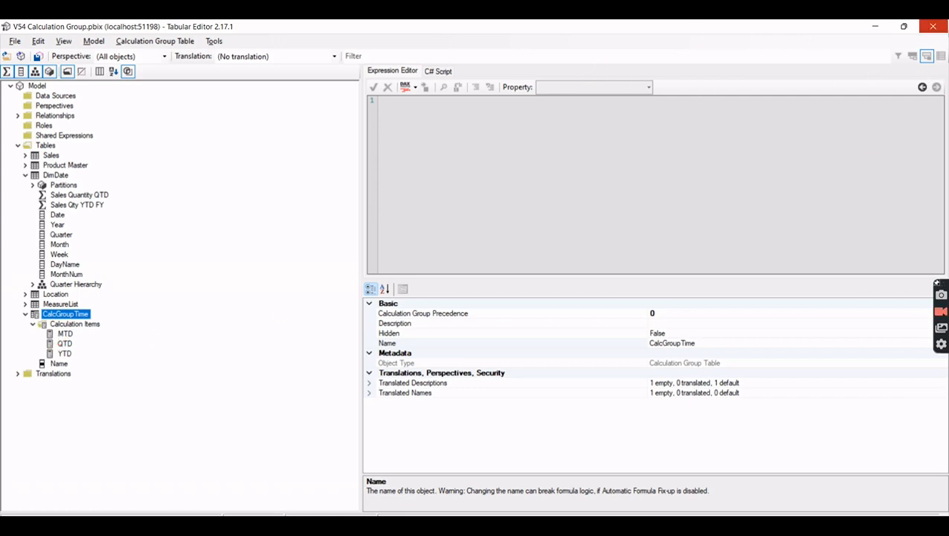
pyautogui.click(934, 27)
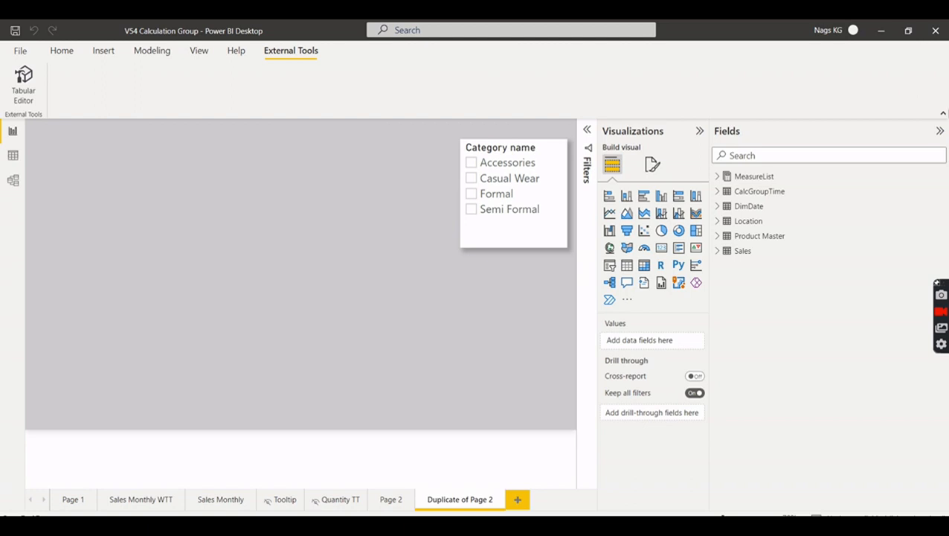
# - Collapse the ribbon and look through the fields of the Sales table
pyautogui.click(941, 117)
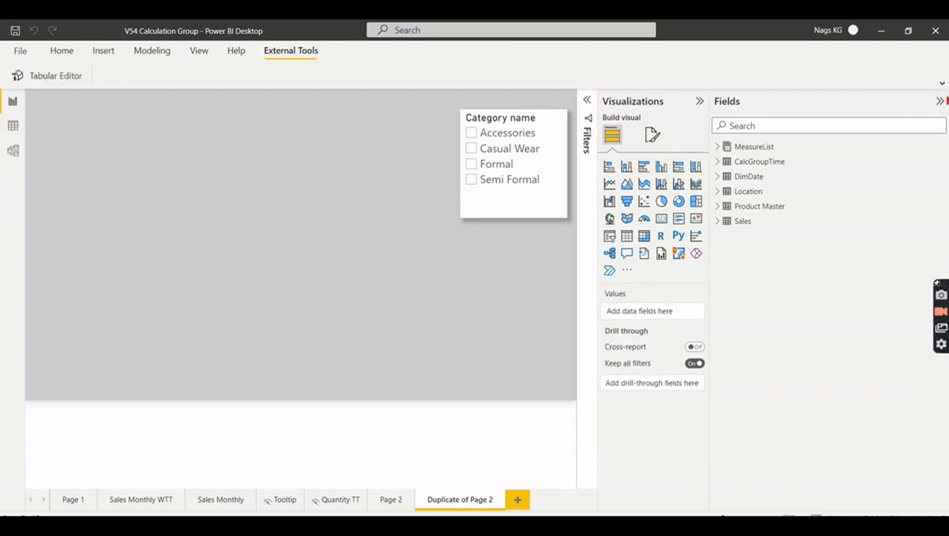
pyautogui.click(718, 221)
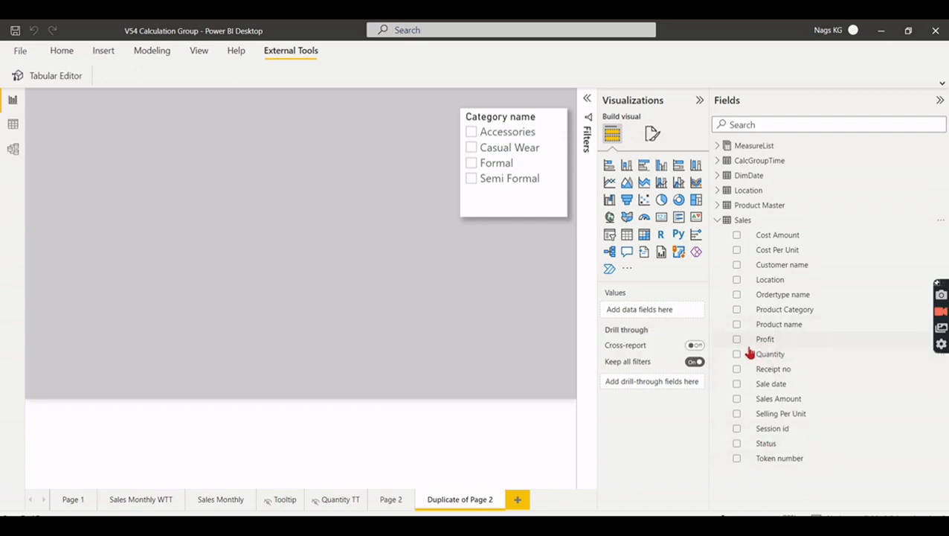
pyautogui.click(722, 221)
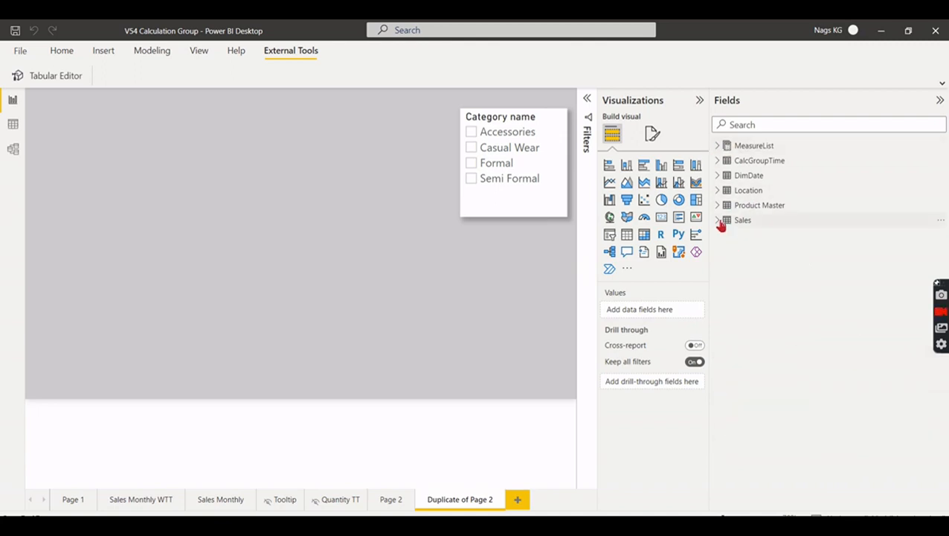
# - Add a matrix visual to the report page and size it to fill the area beside the Category name slicer
pyautogui.click(720, 220)
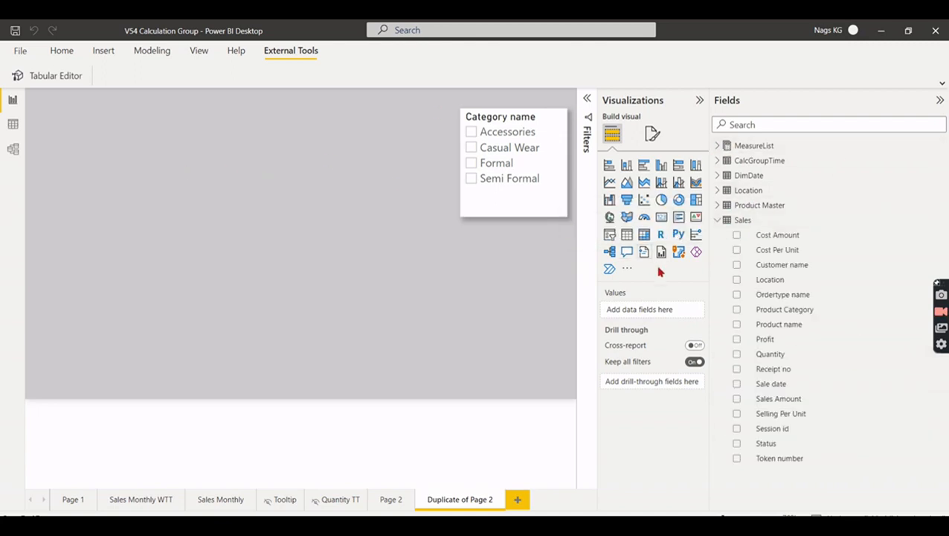
pyautogui.click(645, 240)
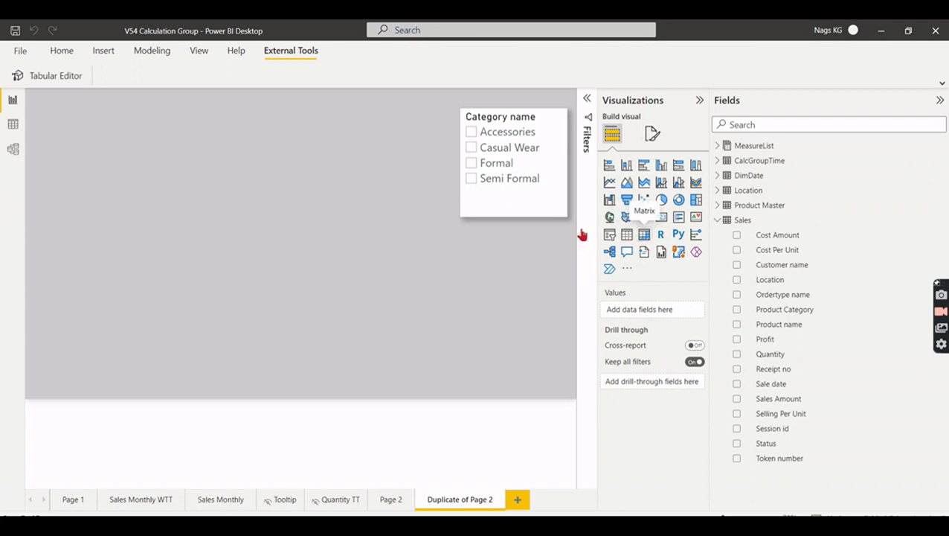
pyautogui.moveTo(195, 278); pyautogui.dragTo(414, 362)
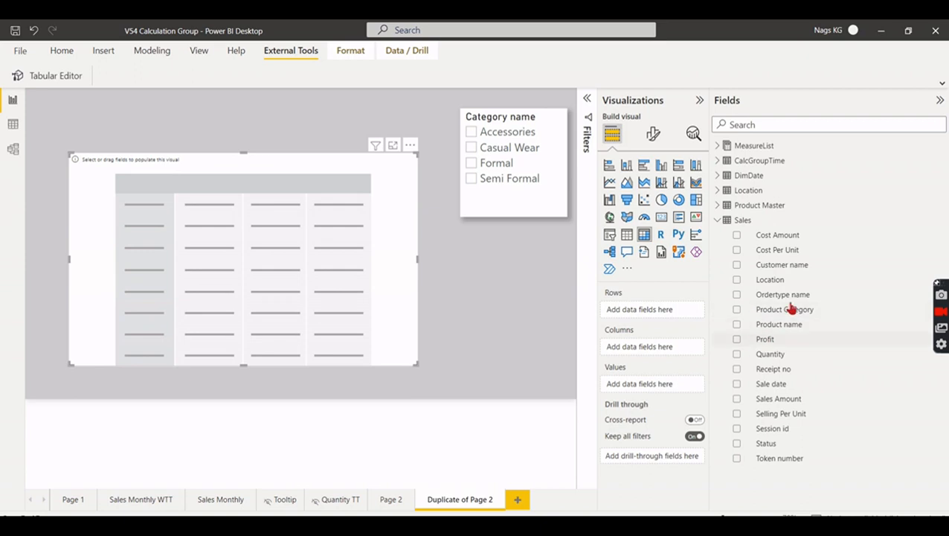
# - Check the formula of the Sales measure in MeasureList and put DimDate's Date hierarchy on the matrix rows
pyautogui.click(720, 145)
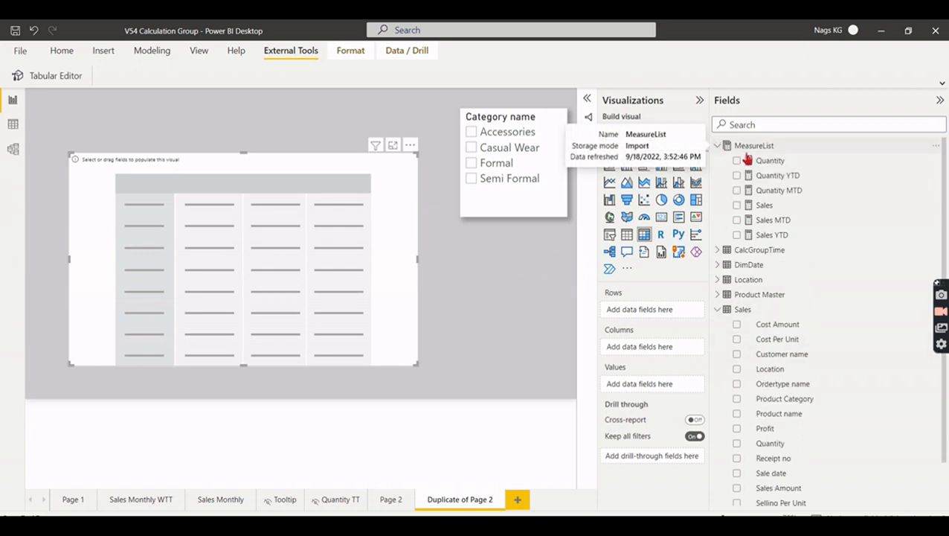
pyautogui.click(762, 205)
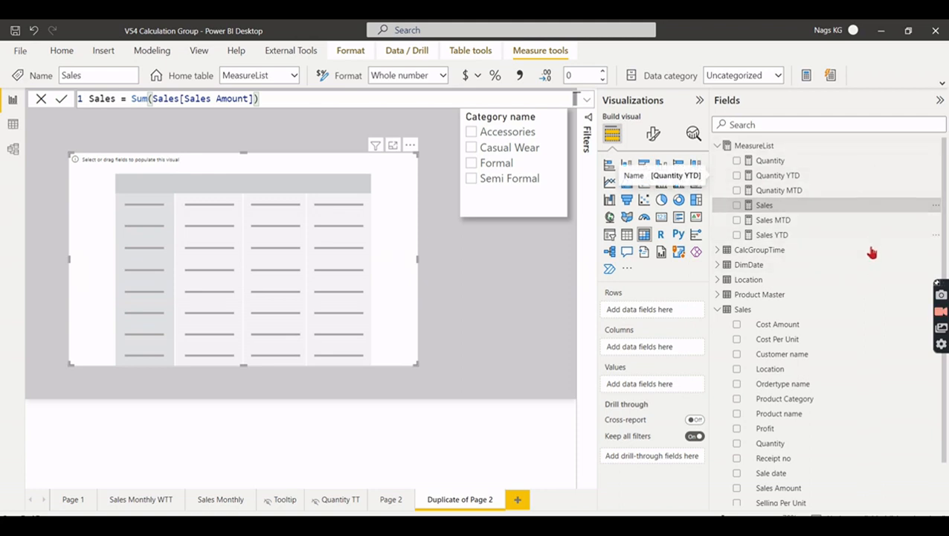
pyautogui.click(718, 147)
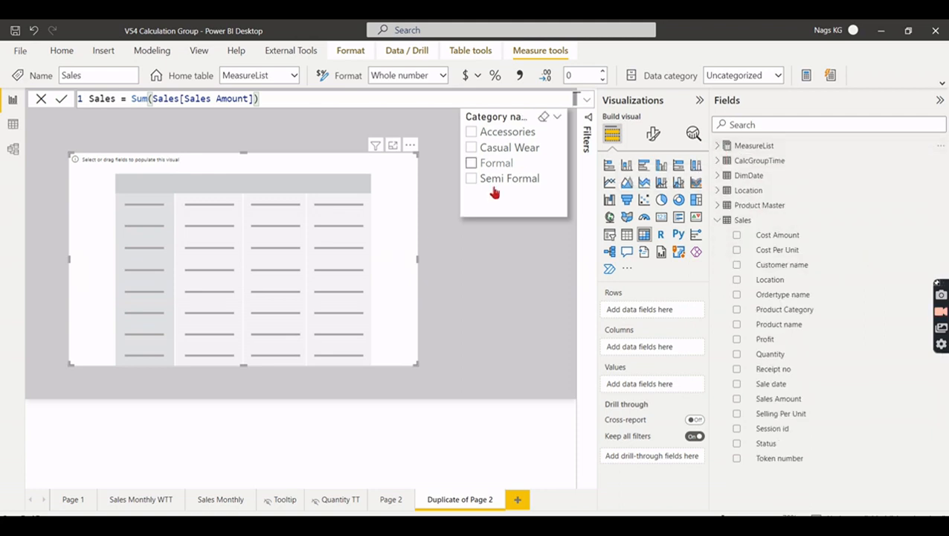
pyautogui.click(718, 175)
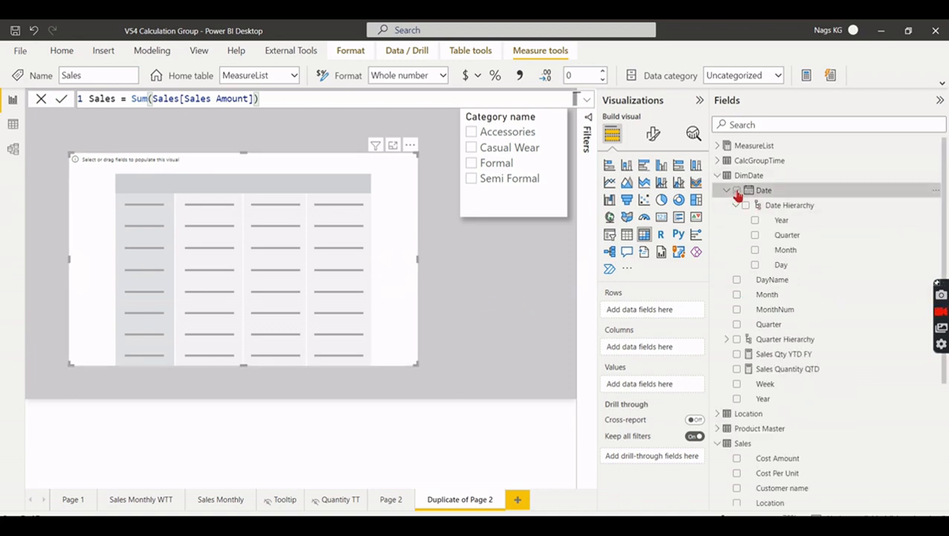
pyautogui.click(737, 191)
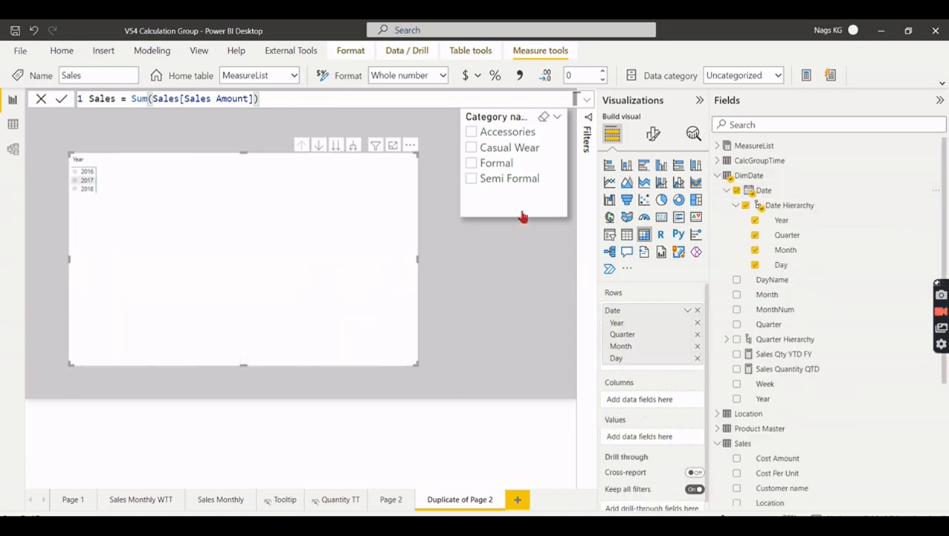
# - Set the matrix's column header font size to 14 and increase the font size of its values
pyautogui.click(653, 134)
pyautogui.click(661, 296)
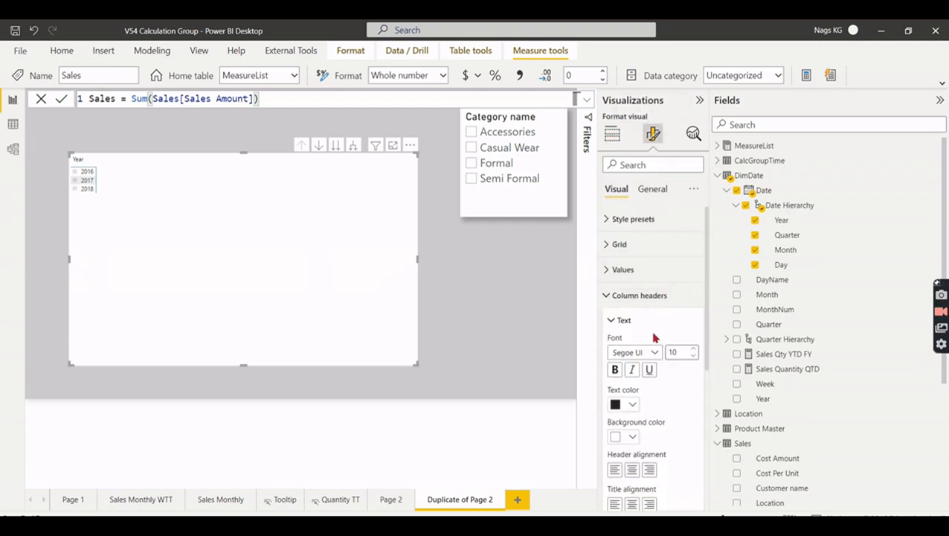
pyautogui.click(669, 270)
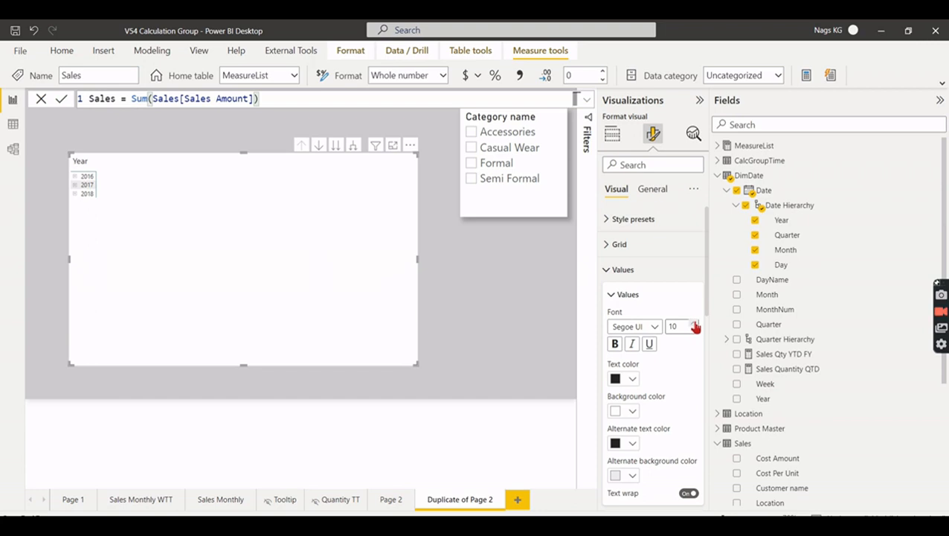
pyautogui.click(696, 323)
pyautogui.click(624, 269)
pyautogui.click(624, 245)
pyautogui.click(632, 245)
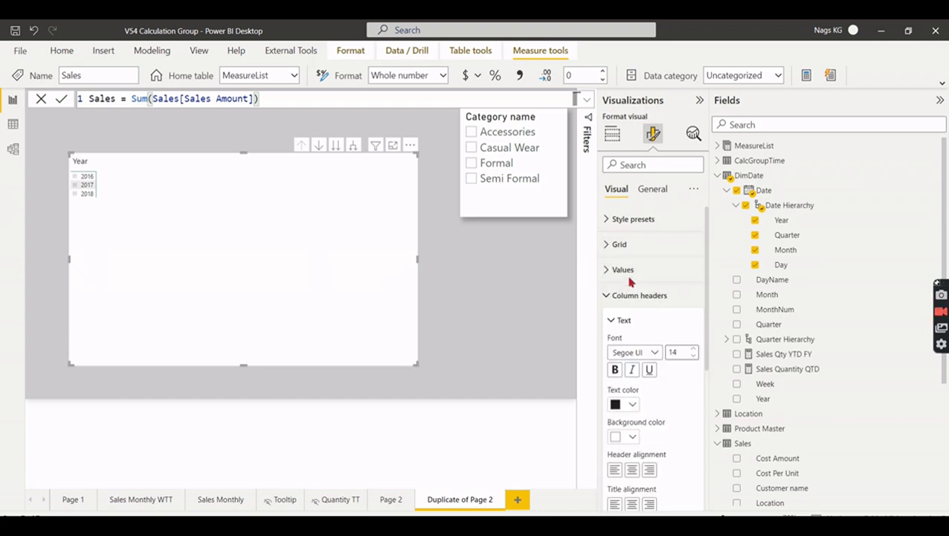
# - Set the font size of the matrix's row headers to 18
pyautogui.click(630, 297)
pyautogui.click(634, 321)
pyautogui.click(694, 375)
pyautogui.click(694, 375)
pyautogui.click(693, 376)
pyautogui.click(693, 376)
pyautogui.click(693, 376)
pyautogui.click(693, 376)
pyautogui.click(693, 376)
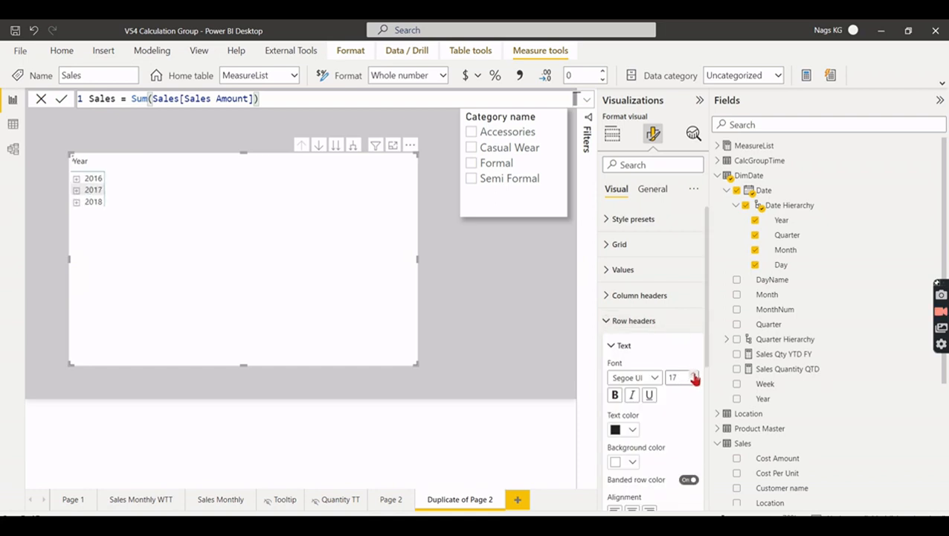
pyautogui.click(693, 375)
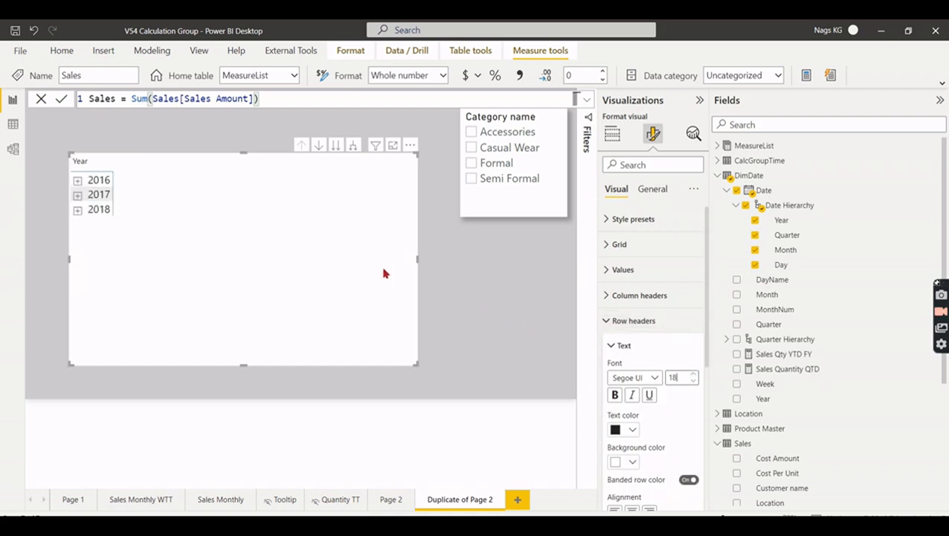
# - Expand 2016 and its Qtr 1 in the matrix down to months, and make the matrix slightly smaller
pyautogui.click(77, 180)
pyautogui.click(82, 194)
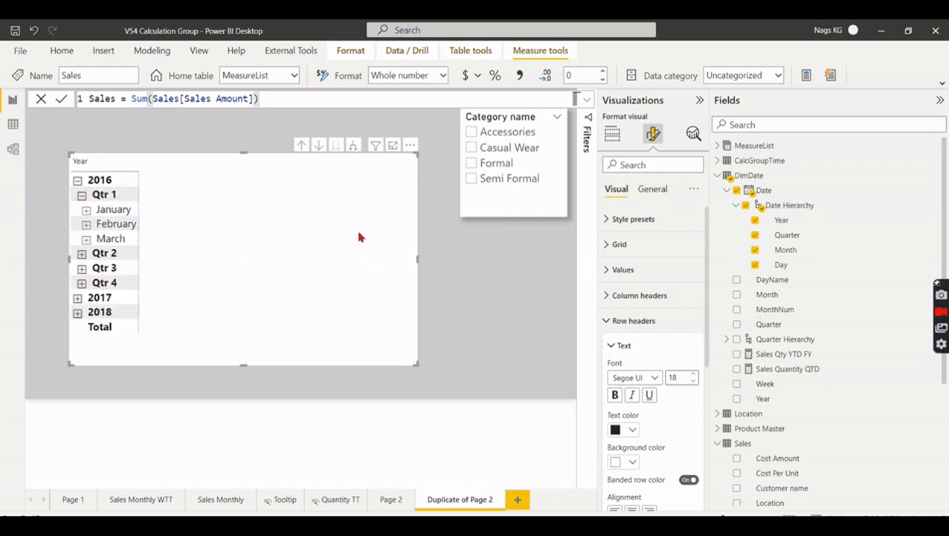
pyautogui.click(718, 176)
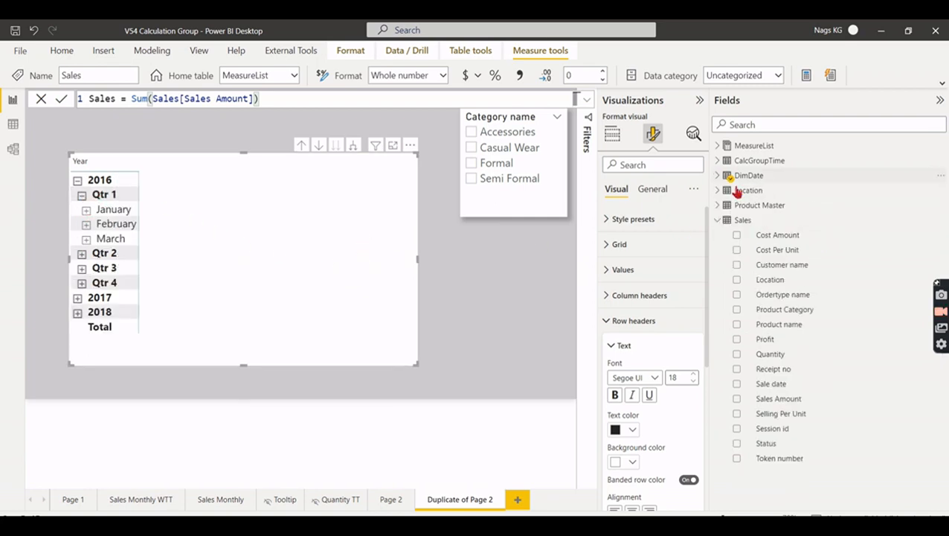
pyautogui.click(719, 145)
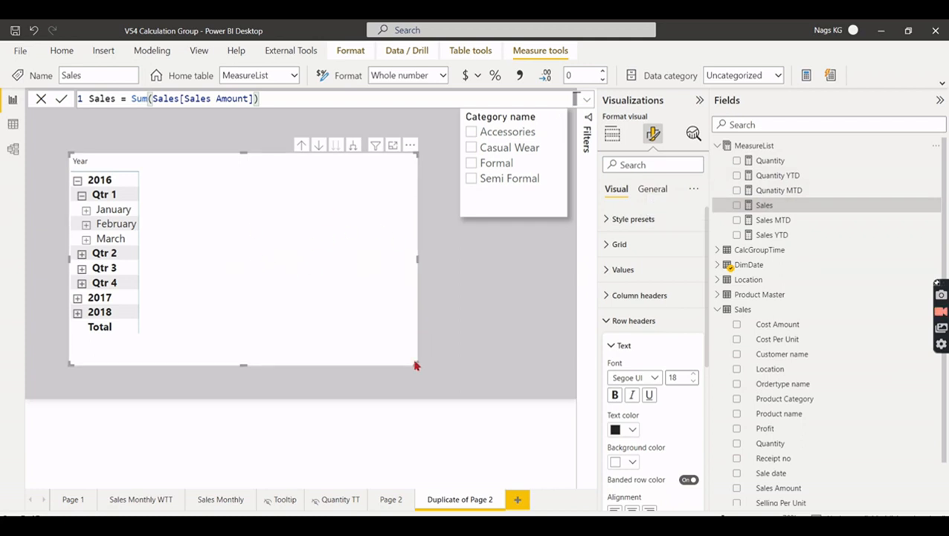
pyautogui.moveTo(417, 364); pyautogui.dragTo(383, 351)
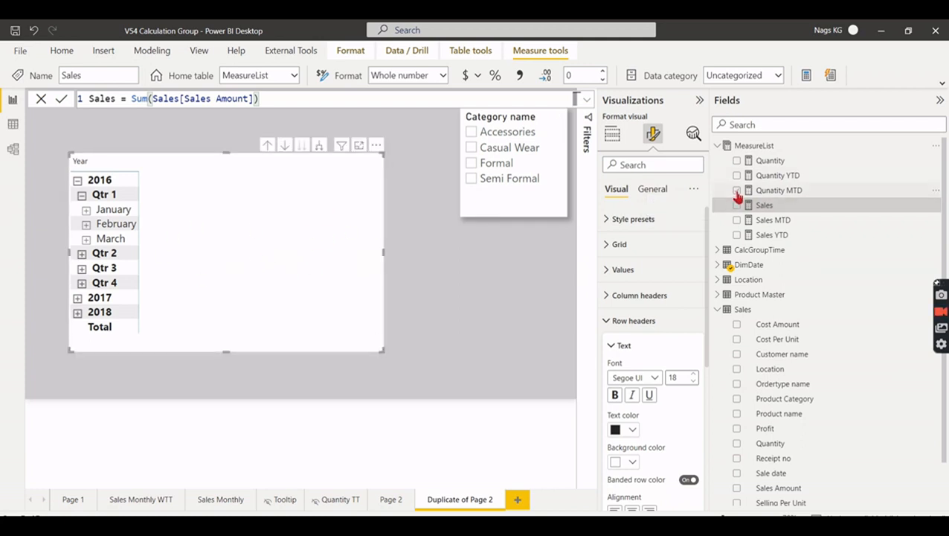
# - Try the Sales, Sales MTD and Sales YTD measures as matrix values and take all three out again
pyautogui.click(736, 204)
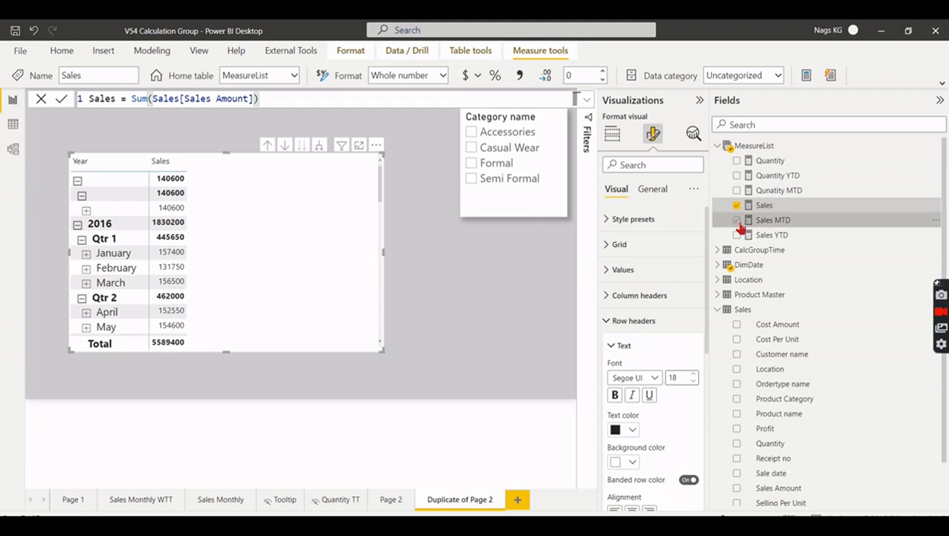
pyautogui.click(736, 219)
pyautogui.click(736, 234)
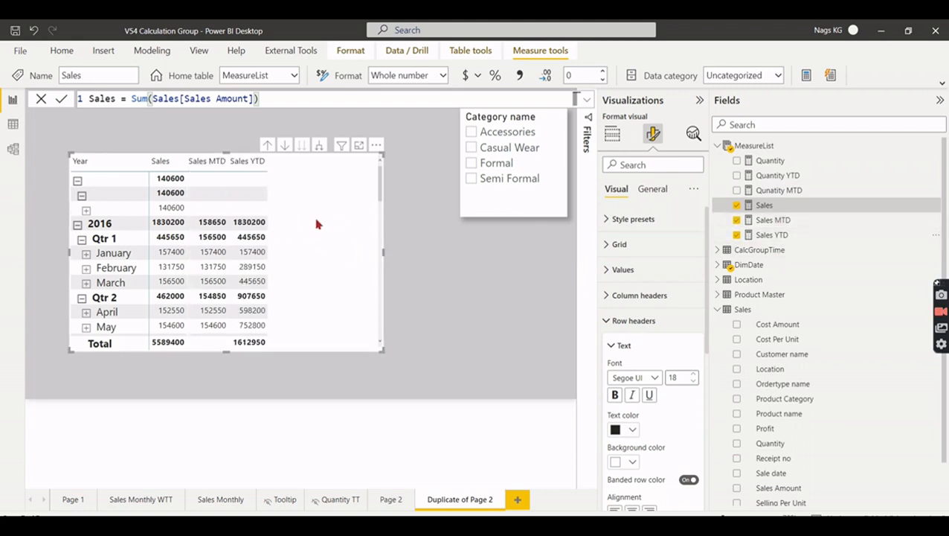
pyautogui.click(737, 220)
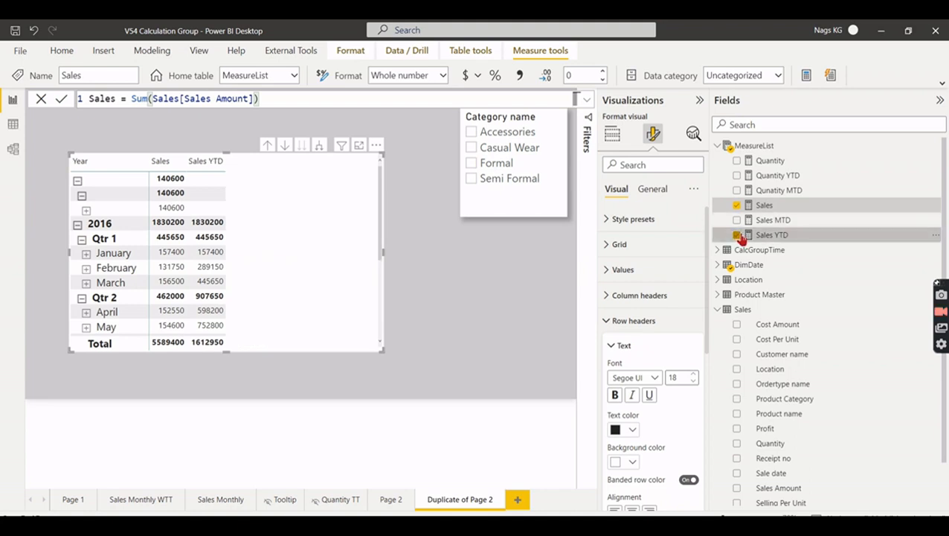
pyautogui.click(737, 234)
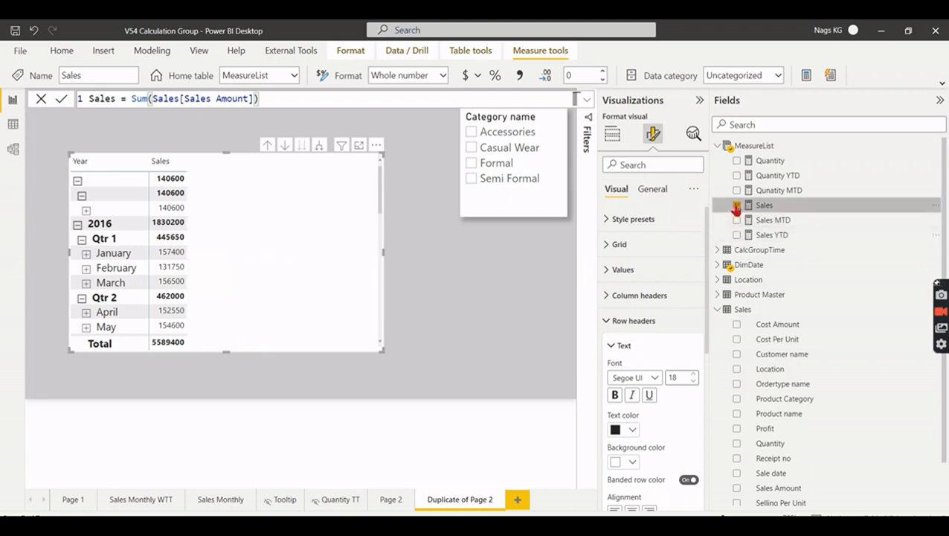
pyautogui.click(737, 208)
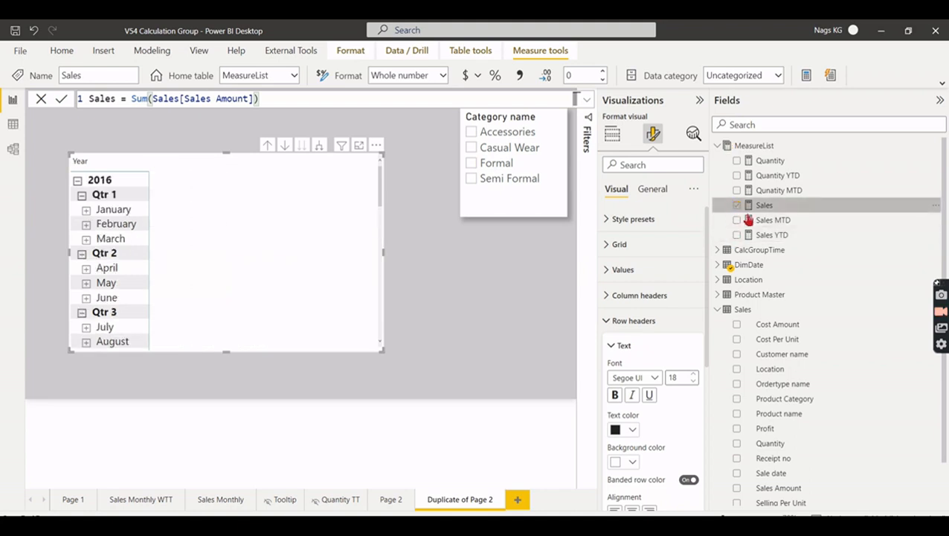
# - Put the Name field of CalcGroupTime on the matrix columns and the Sales measure from MeasureList in its values
pyautogui.click(718, 309)
pyautogui.click(719, 146)
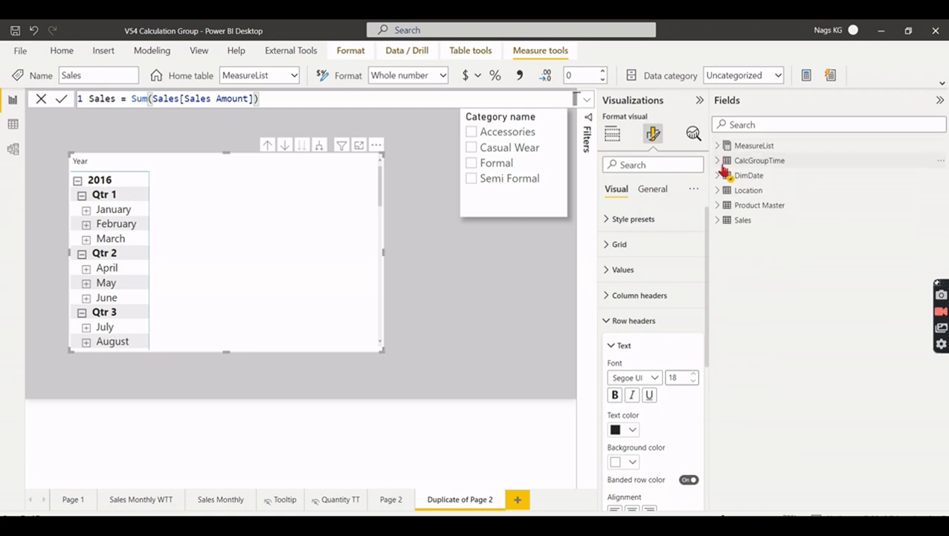
pyautogui.click(718, 160)
pyautogui.click(737, 176)
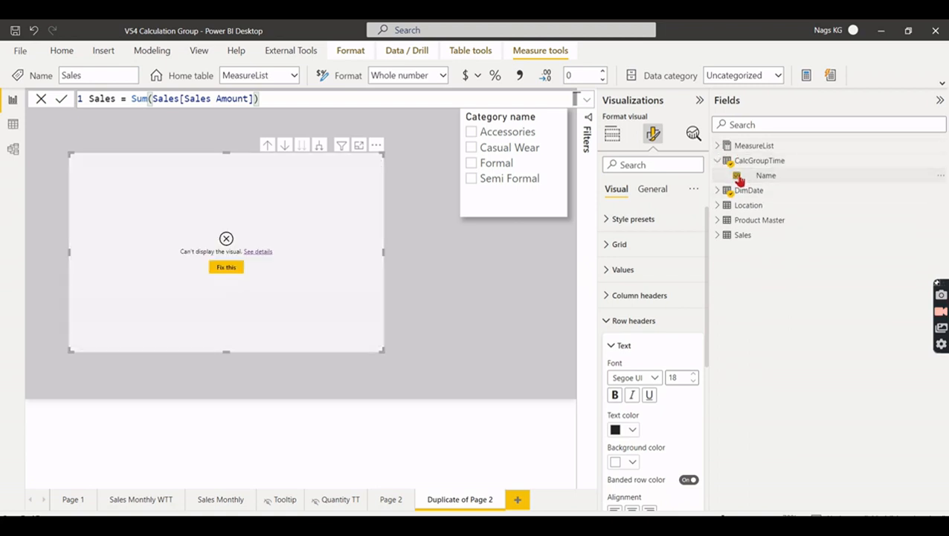
pyautogui.click(613, 133)
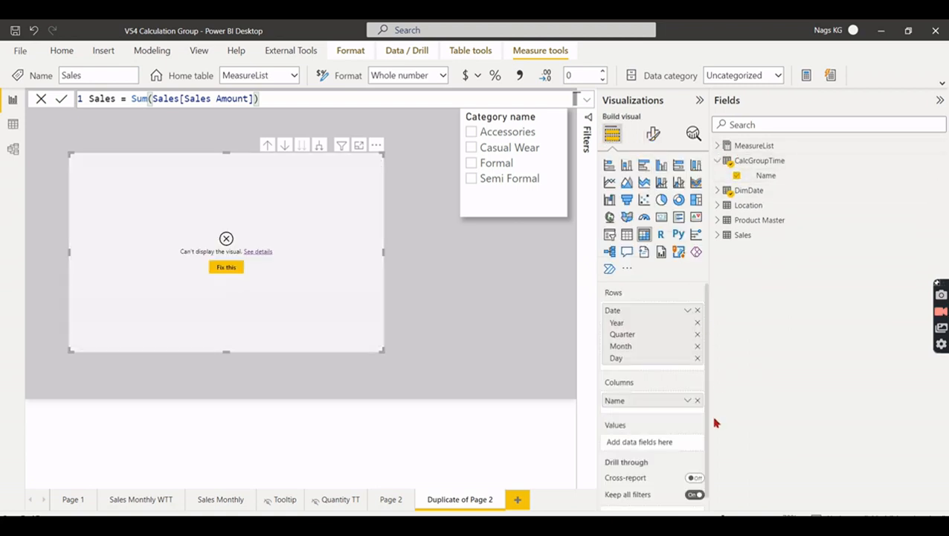
pyautogui.click(719, 146)
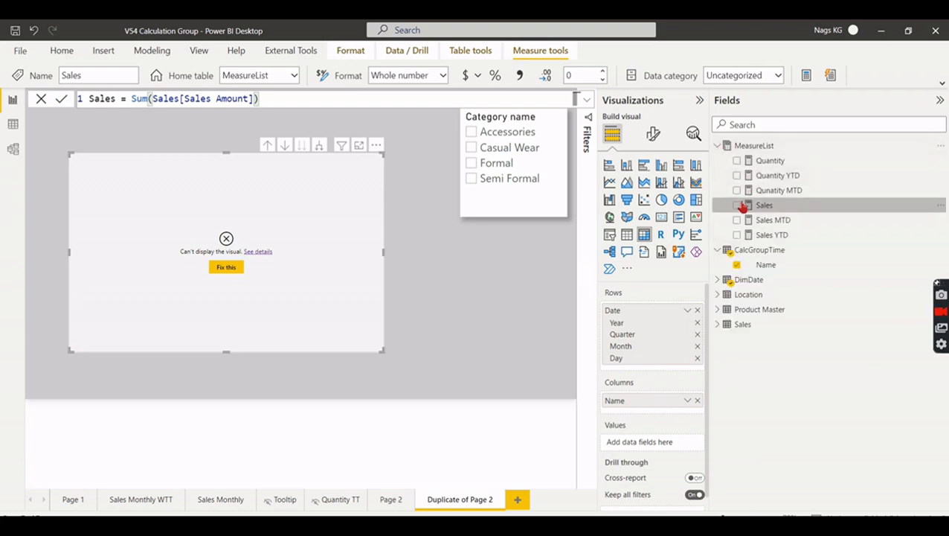
pyautogui.click(737, 206)
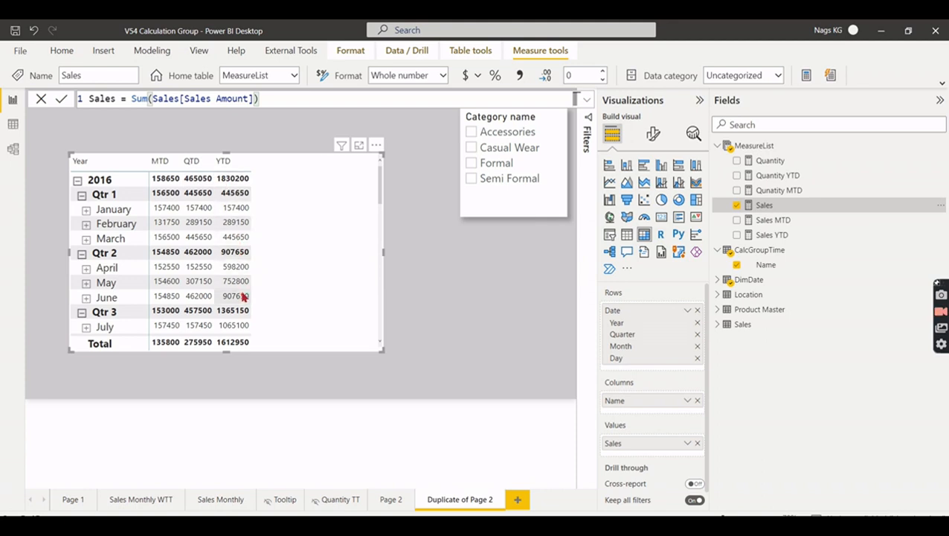
# - Review the matrix's MTD, QTD and YTD rows and replace its Sales value with the Quantity measure
pyautogui.scroll(-3, 243, 300)
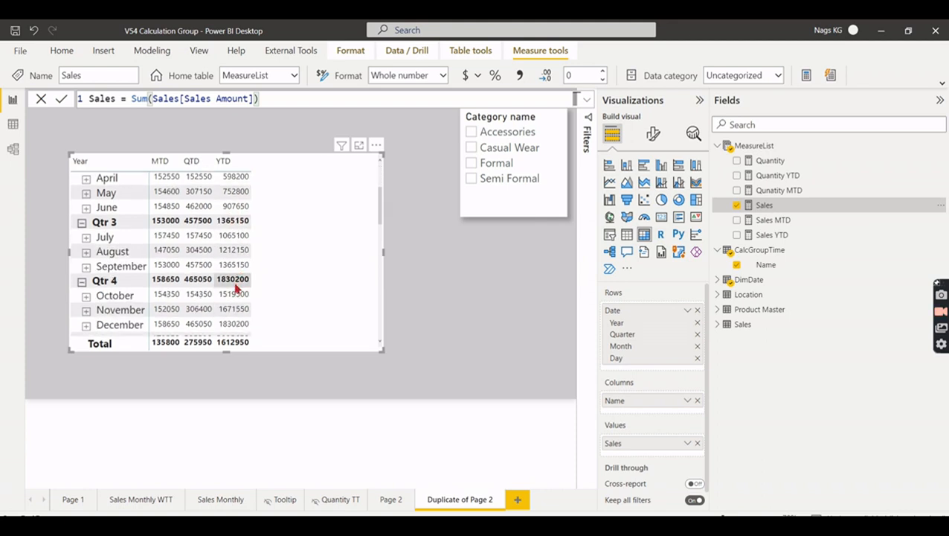
pyautogui.scroll(3, 239, 214)
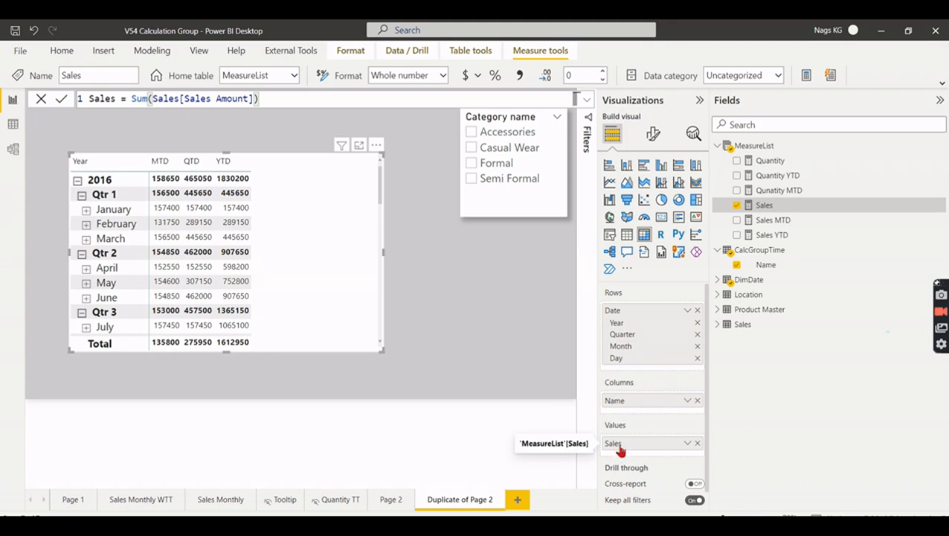
pyautogui.click(698, 443)
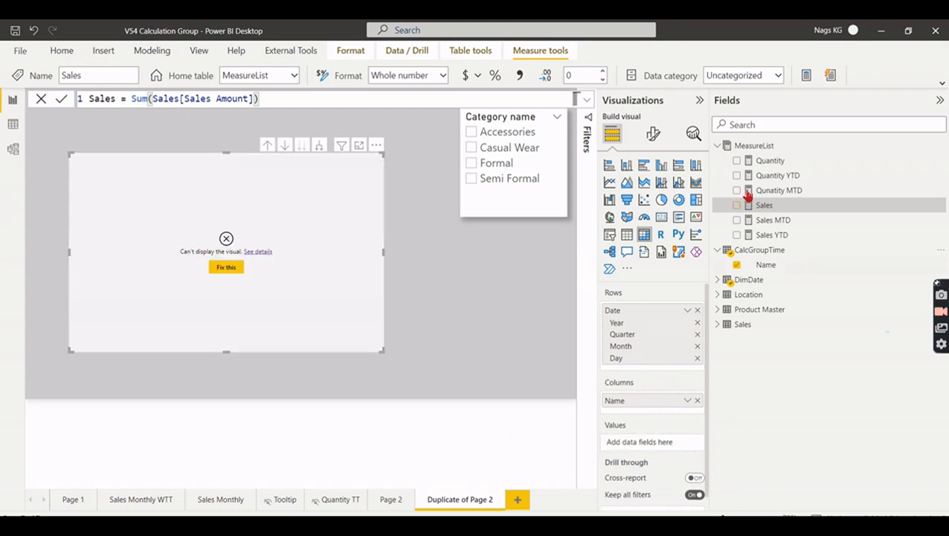
pyautogui.click(736, 160)
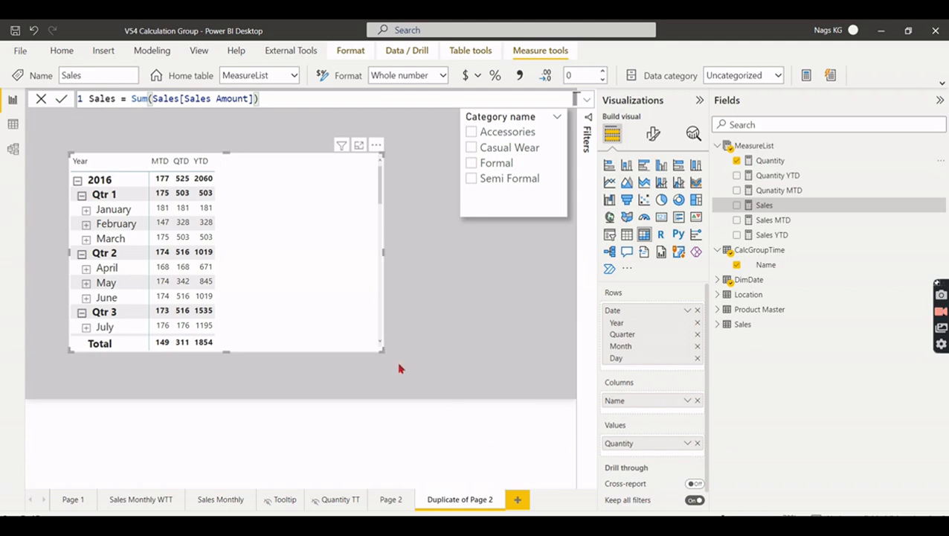
# - Duplicate the narrowed matrix on the page and use the Sales measure instead of Quantity as the copy's value
pyautogui.moveTo(371, 346); pyautogui.dragTo(485, 364)
pyautogui.hotkey('ctrl', 'c')
pyautogui.hotkey('ctrl', 'v')
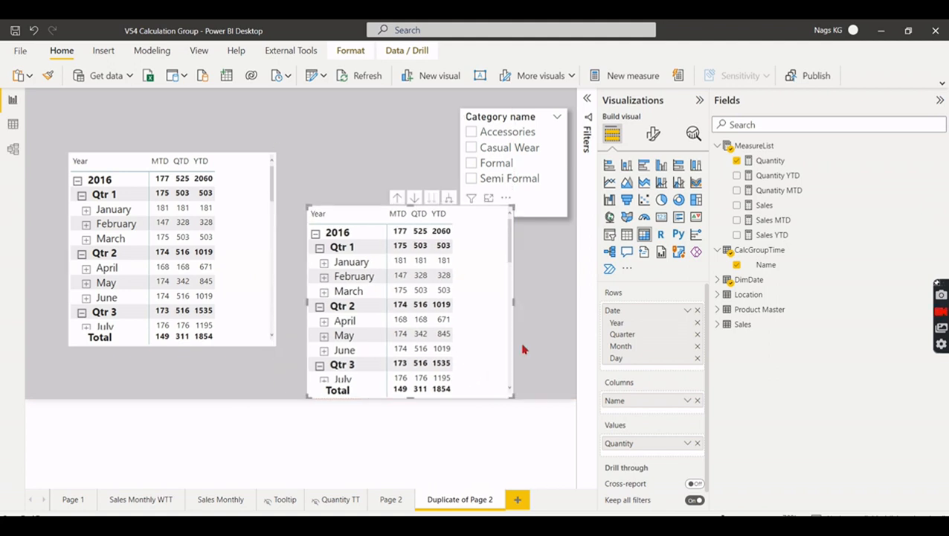
pyautogui.click(697, 443)
pyautogui.moveTo(760, 212); pyautogui.dragTo(656, 445)
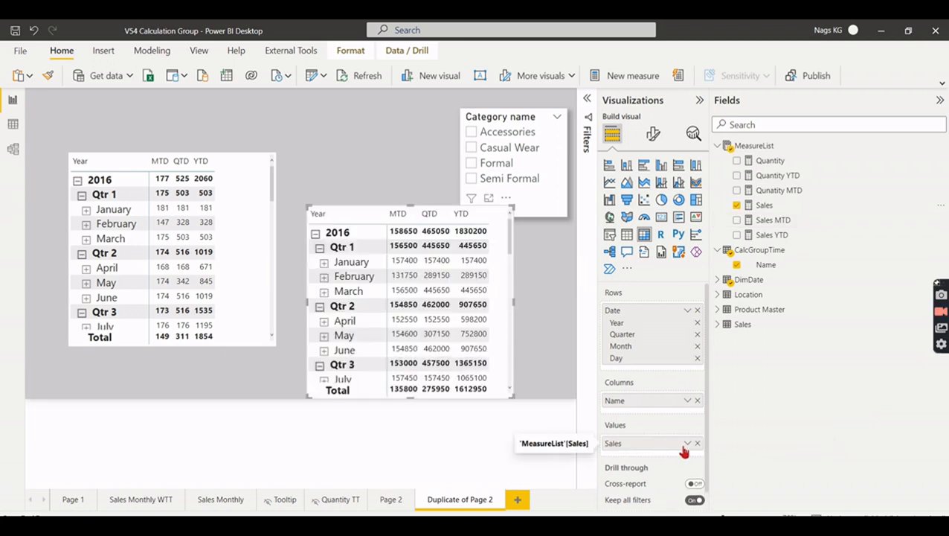
# - Remove the Sales measure from the copied matrix's values and try the Sales Amount column of the Sales table instead
pyautogui.click(721, 328)
pyautogui.scroll(-2, 818, 409)
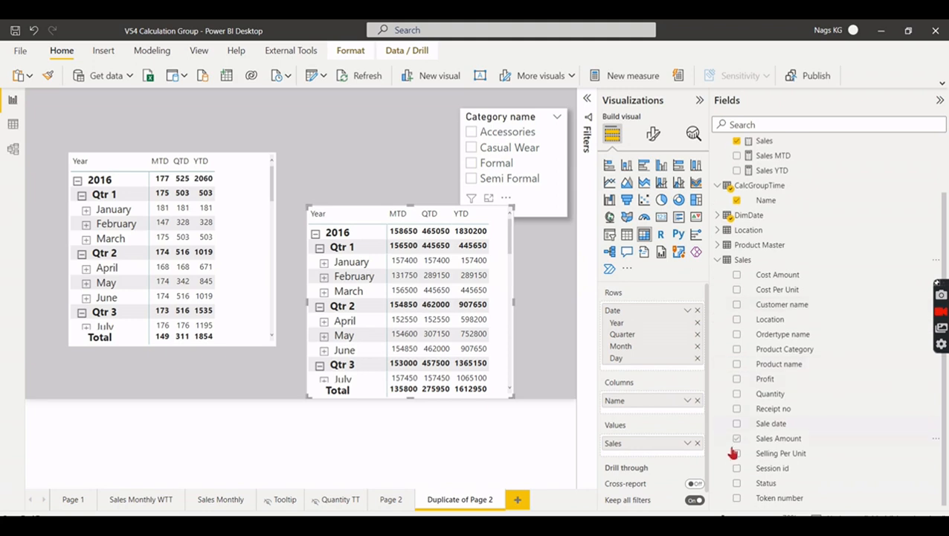
pyautogui.click(696, 445)
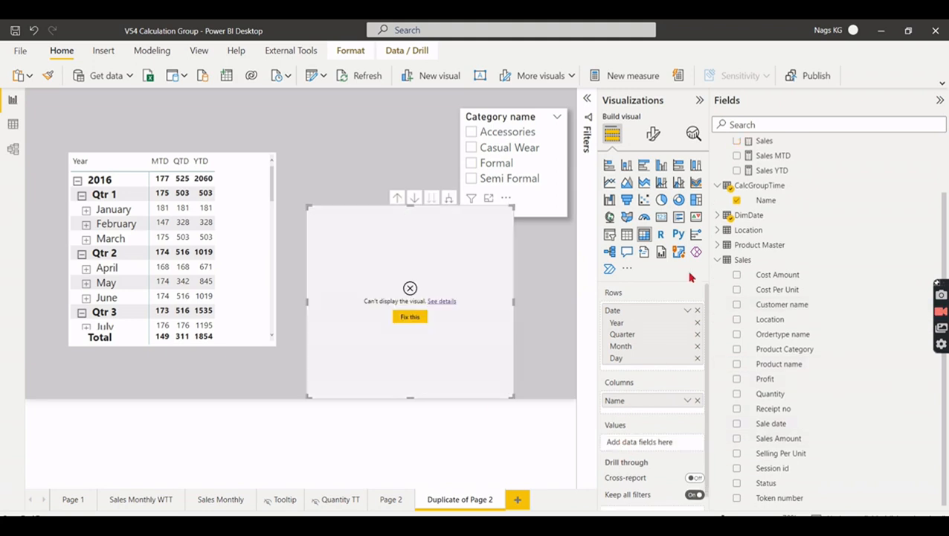
pyautogui.click(765, 141)
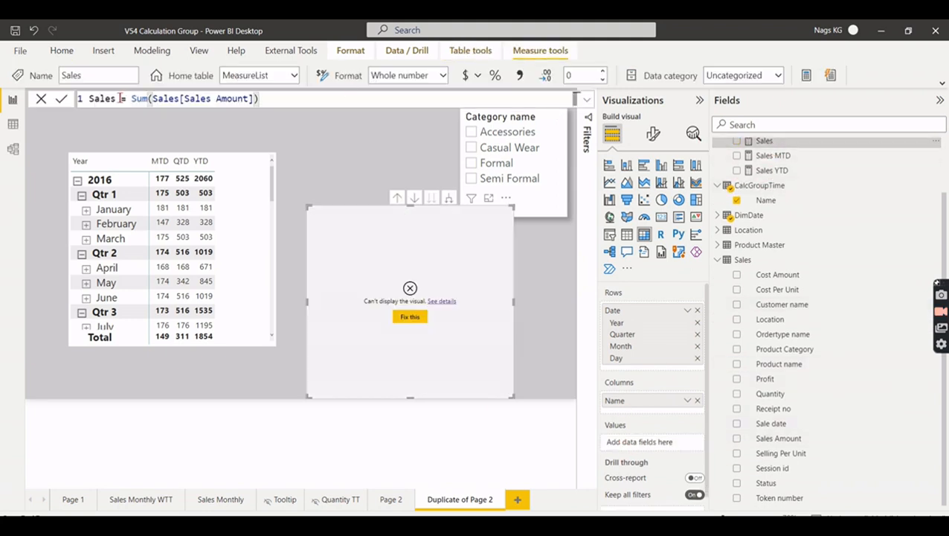
pyautogui.moveTo(781, 442); pyautogui.dragTo(661, 442)
pyautogui.moveTo(769, 443); pyautogui.dragTo(649, 446)
pyautogui.moveTo(751, 441); pyautogui.dragTo(649, 442)
# - Put the Sales measure from MeasureList back in the copied matrix's values
pyautogui.scroll(3, 840, 383)
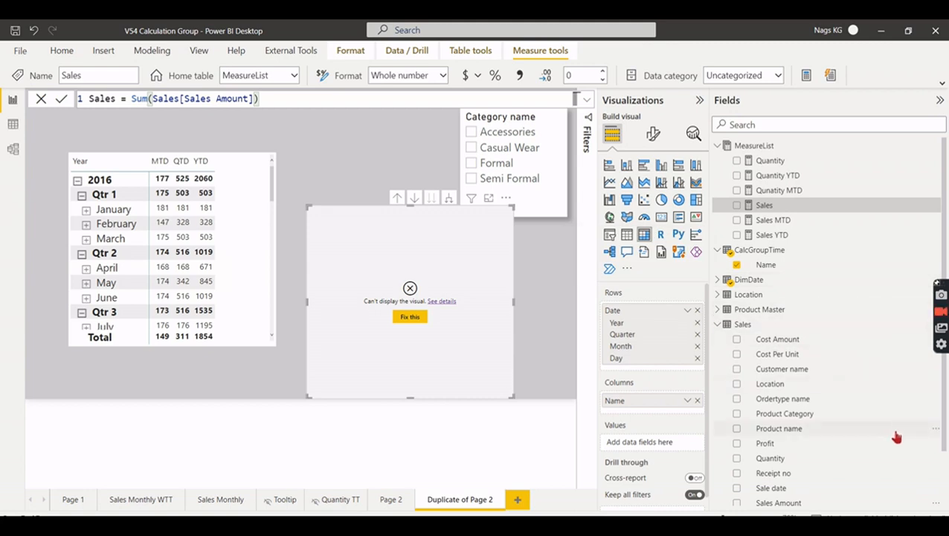
pyautogui.scroll(-2, 878, 461)
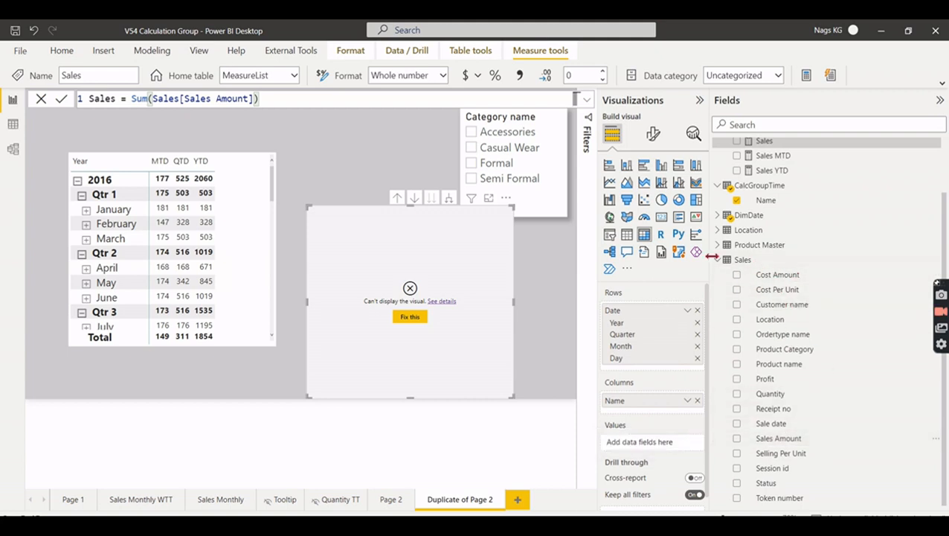
pyautogui.scroll(2, 775, 267)
pyautogui.moveTo(775, 205); pyautogui.dragTo(659, 447)
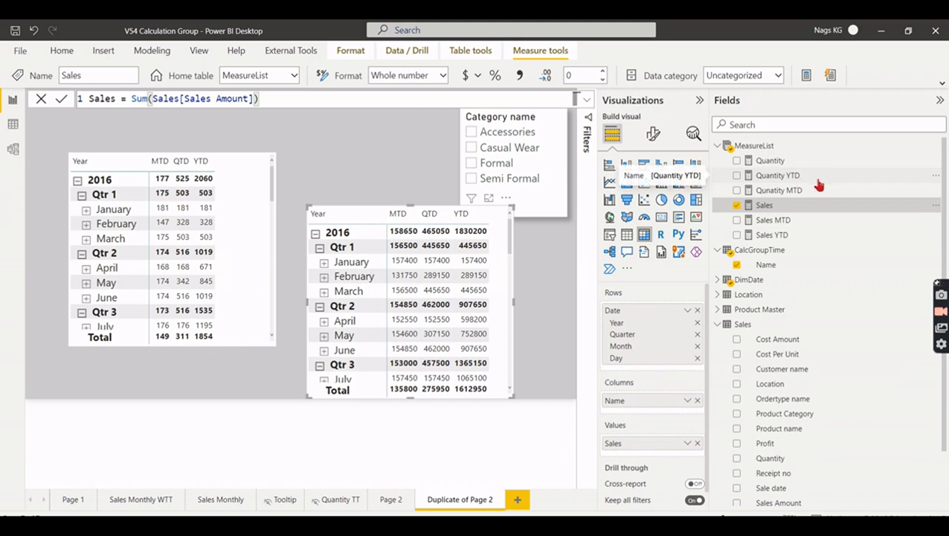
# - Move the Sales matrix up beside the Quantity matrix with their top edges aligned, and collapse the MeasureList and Sales tables in the field list
pyautogui.click(718, 146)
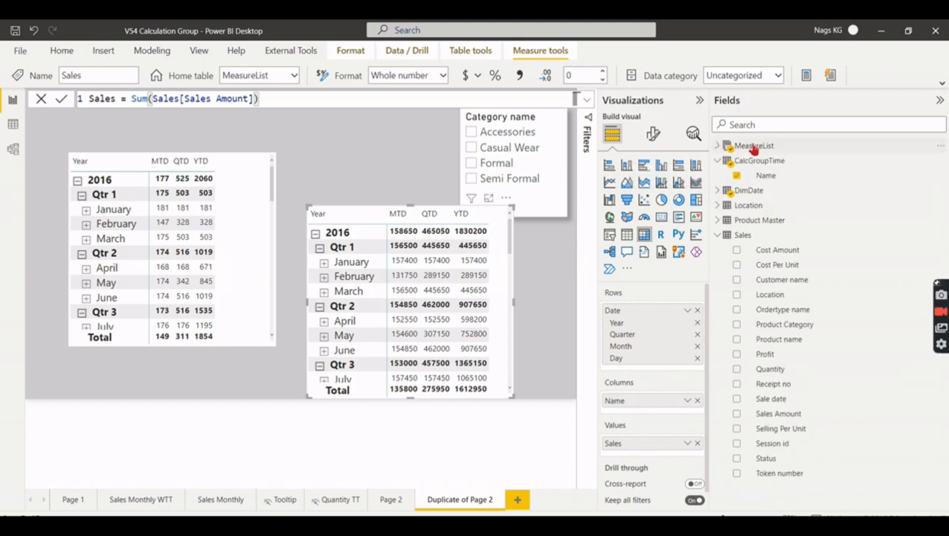
pyautogui.click(542, 307)
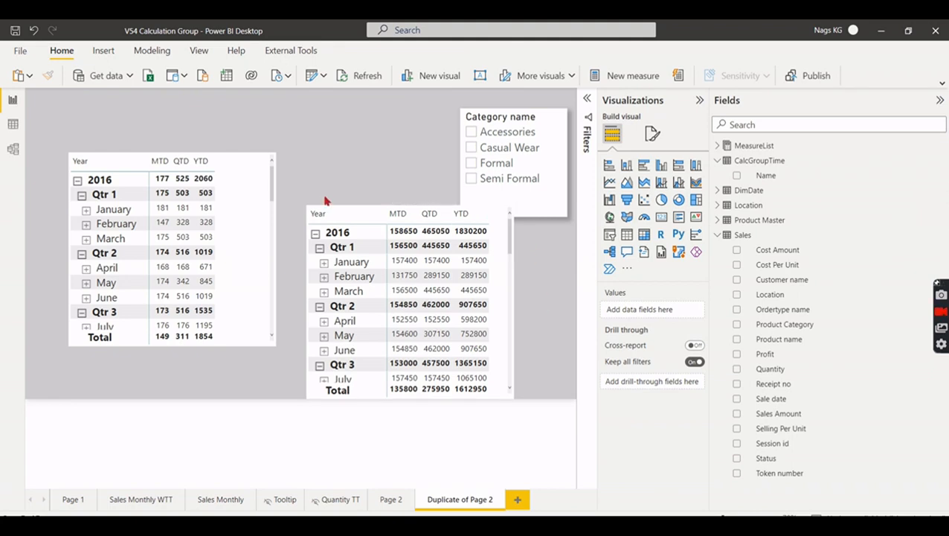
pyautogui.moveTo(349, 209); pyautogui.dragTo(339, 156)
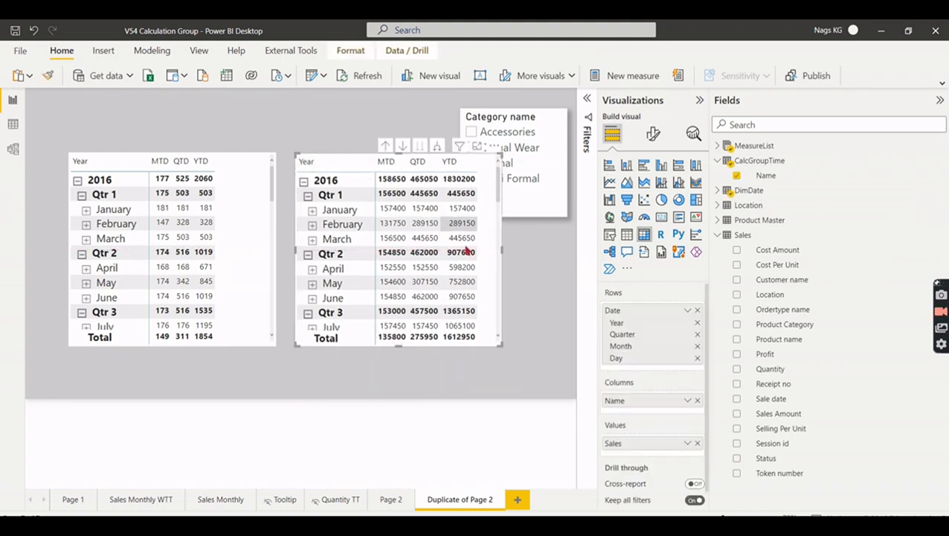
pyautogui.click(528, 287)
pyautogui.click(725, 233)
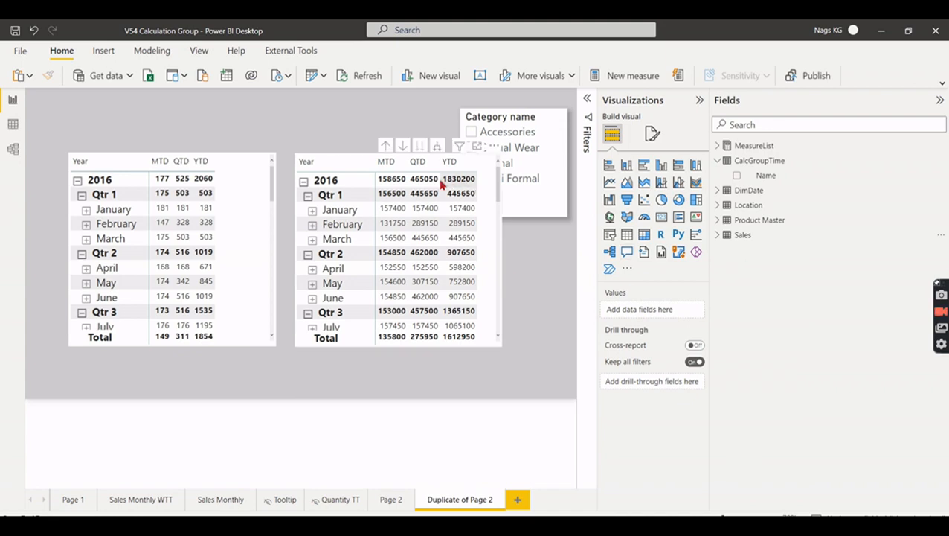
# - Add the Name field of CalcGroupTime as a basic filter on this page and restrict it to QTD
pyautogui.moveTo(762, 180); pyautogui.dragTo(696, 205)
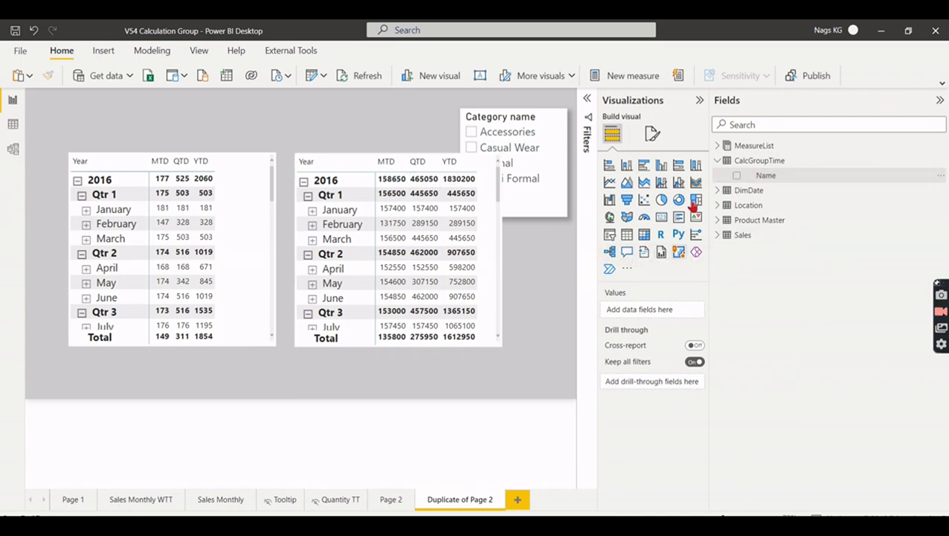
pyautogui.click(588, 101)
pyautogui.moveTo(763, 175); pyautogui.dragTo(556, 179)
pyautogui.click(408, 275)
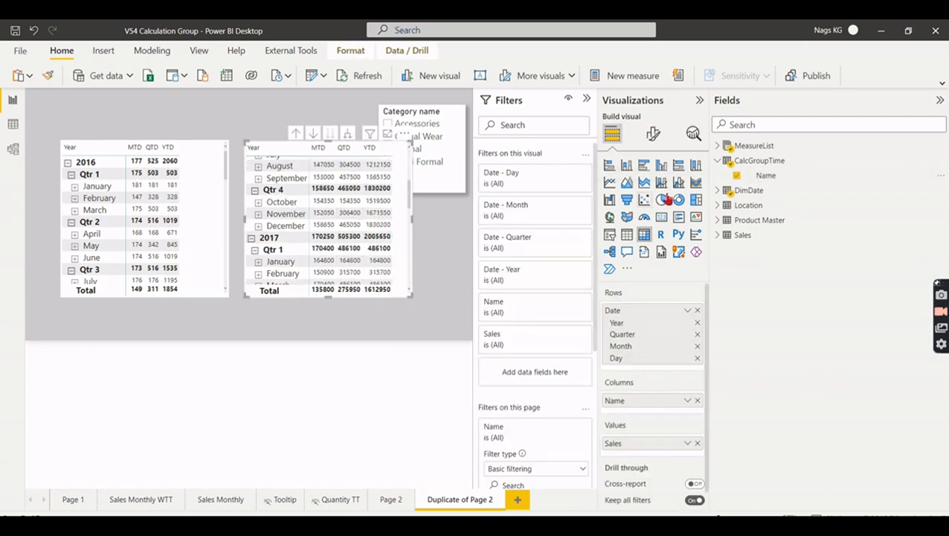
pyautogui.click(554, 426)
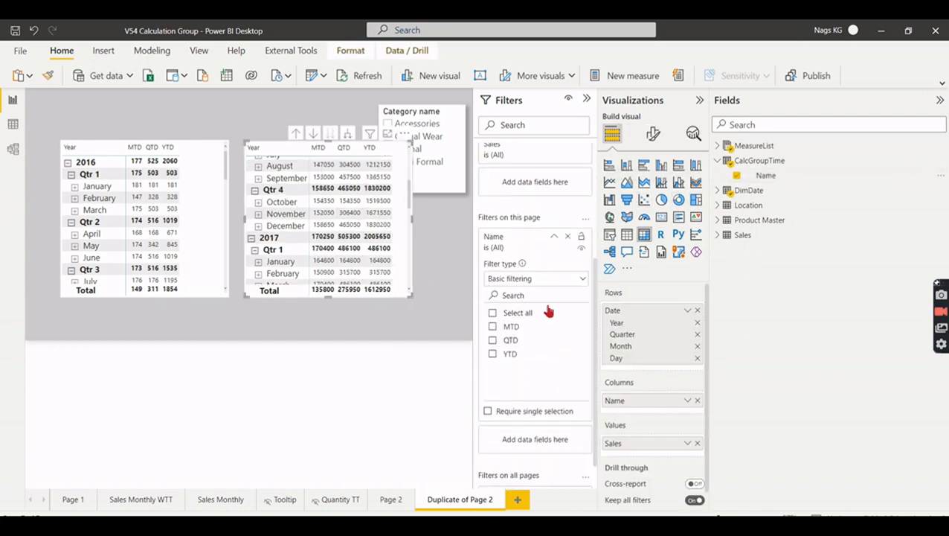
pyautogui.click(509, 342)
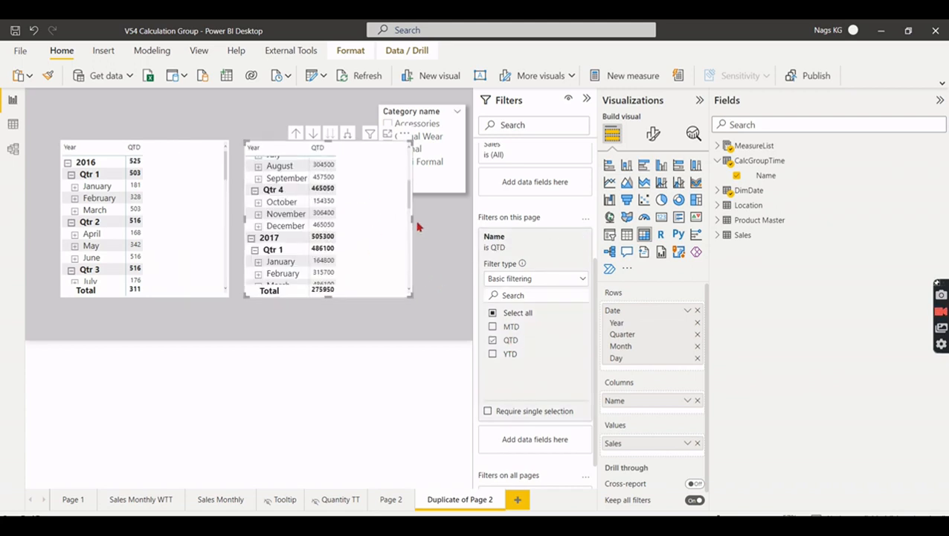
# - Narrow the Sales matrix until it clears the Category name slicer, and remove the QTD selection from the page's Name filter
pyautogui.moveTo(413, 221); pyautogui.dragTo(361, 210)
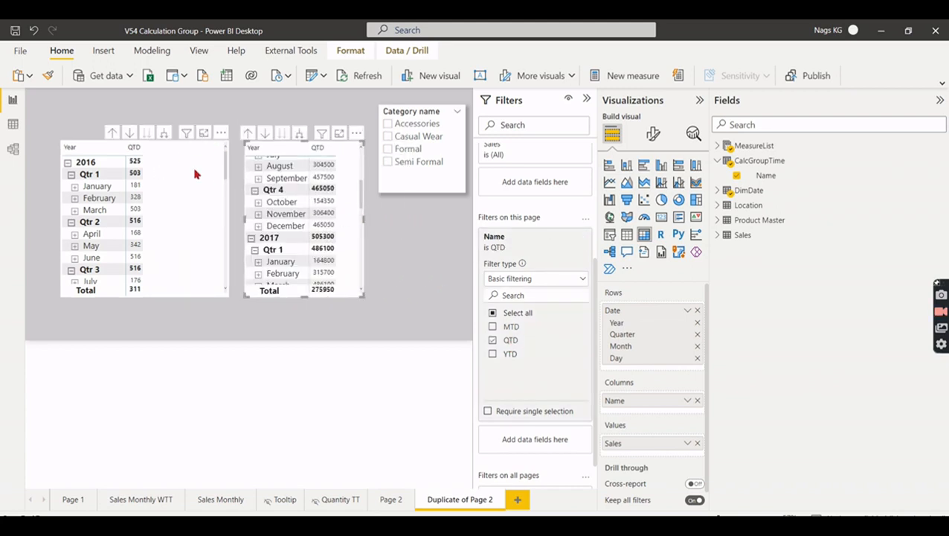
pyautogui.click(492, 340)
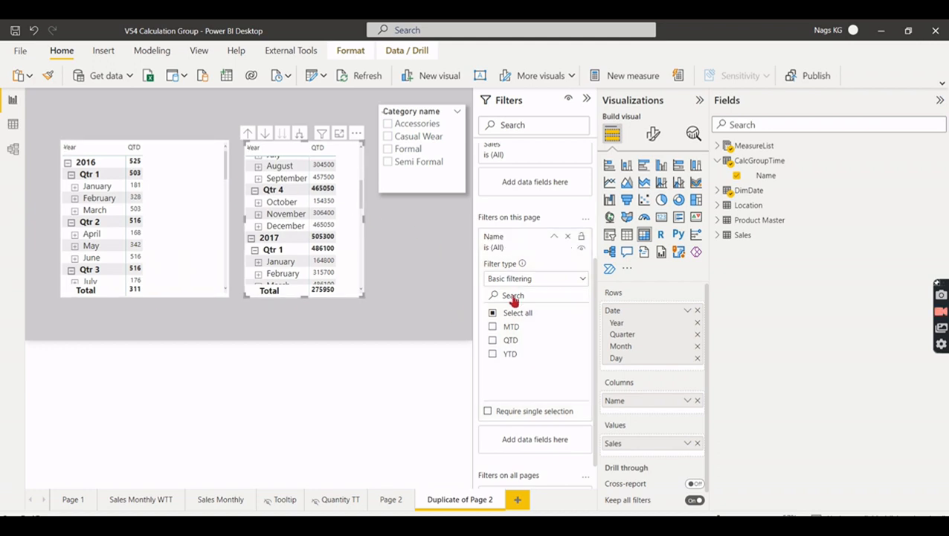
pyautogui.click(555, 237)
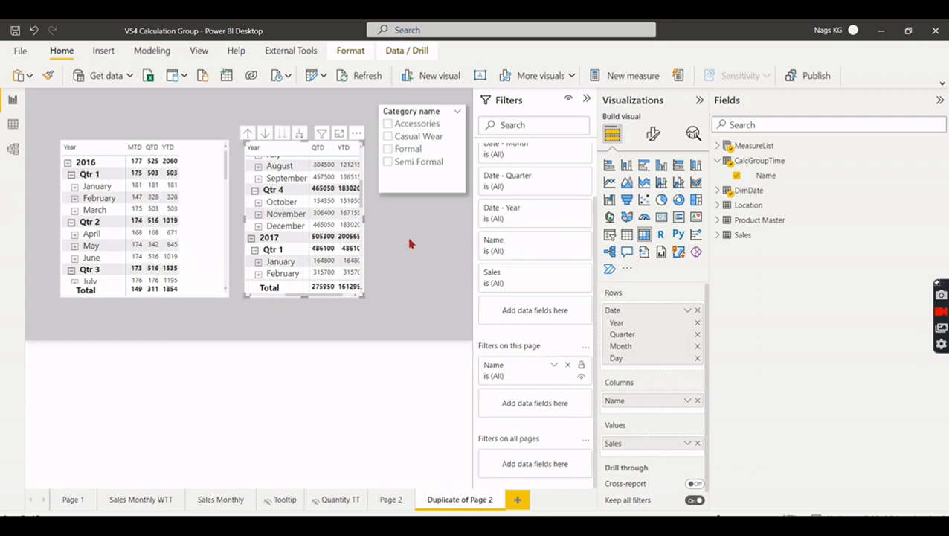
# - Deselect the Sales matrix and collapse Visualizations and Fields to give the report page more room
pyautogui.click(414, 247)
pyautogui.click(699, 101)
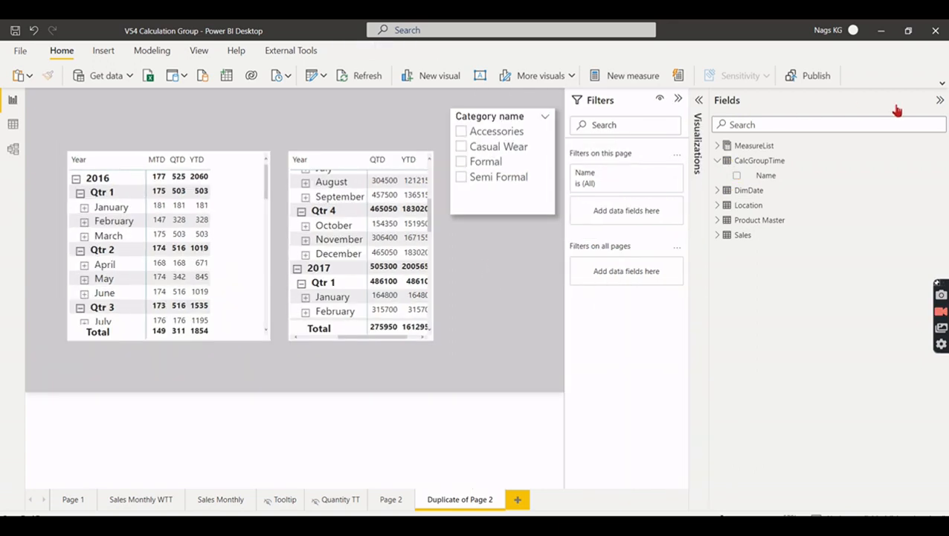
pyautogui.click(939, 101)
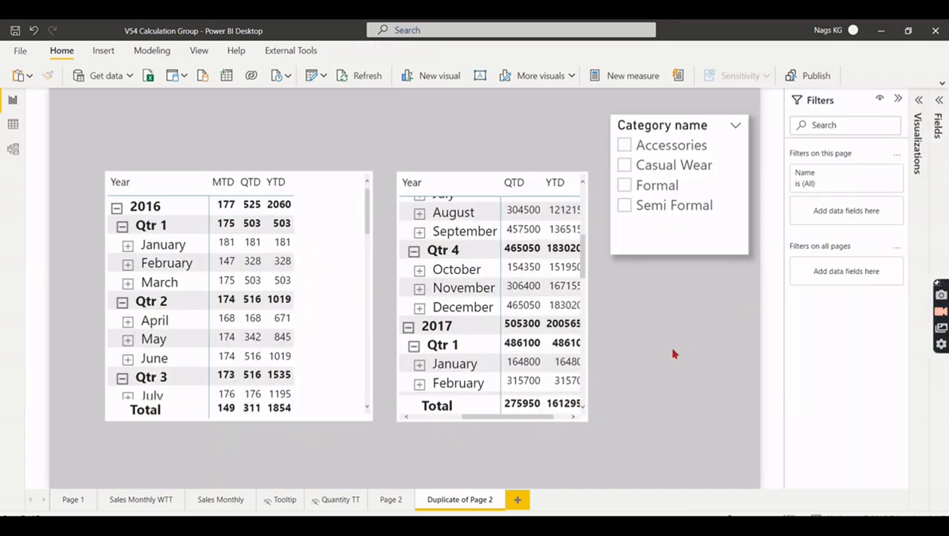